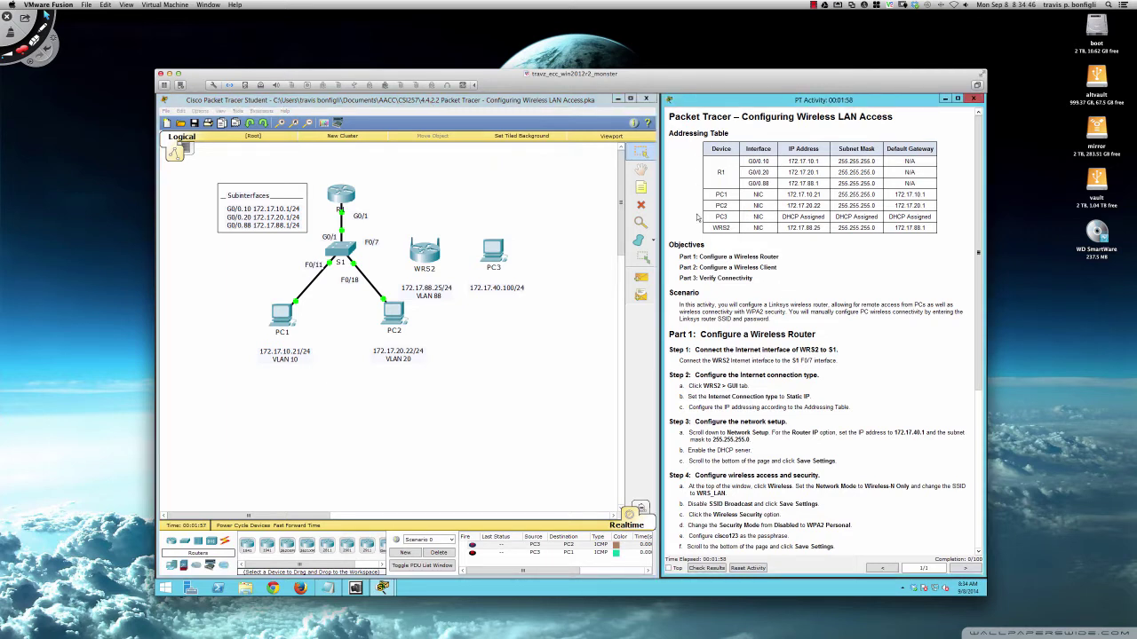
- Open WRS2's GUI setup page in an enlarged window and expand the Internet Connection Type list
{"action": "scroll", "coordinate": [698, 217], "scroll_direction": "down", "scroll_amount": 2}
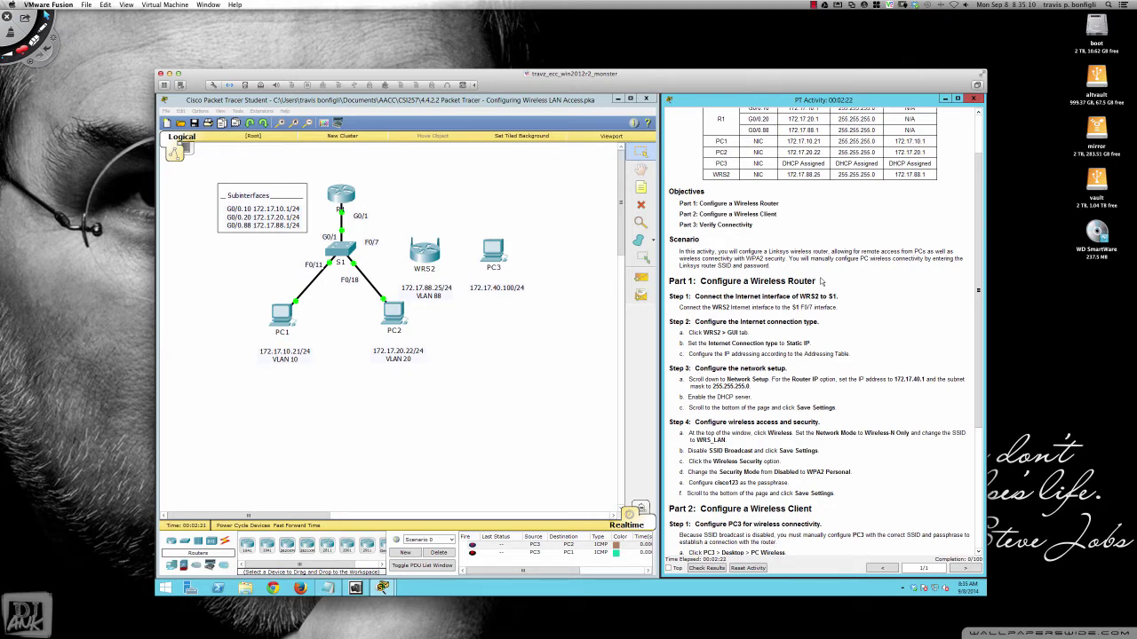
{"action": "scroll", "coordinate": [800, 293], "scroll_direction": "down", "scroll_amount": 2}
{"action": "scroll", "coordinate": [789, 306], "scroll_direction": "down", "scroll_amount": 3}
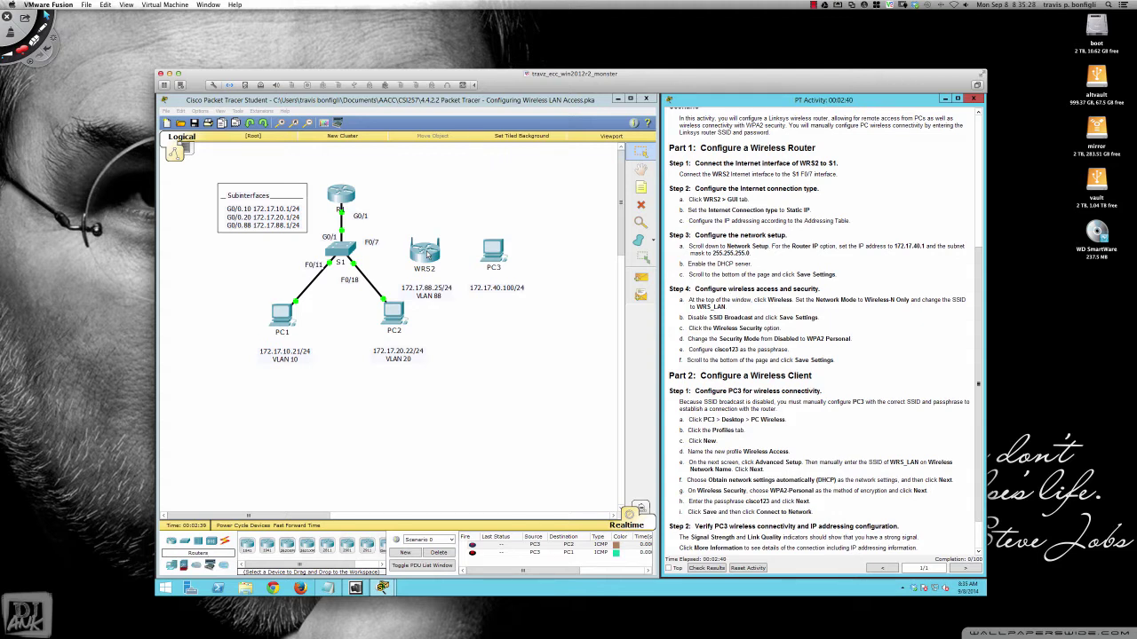
{"action": "left_click", "coordinate": [427, 255]}
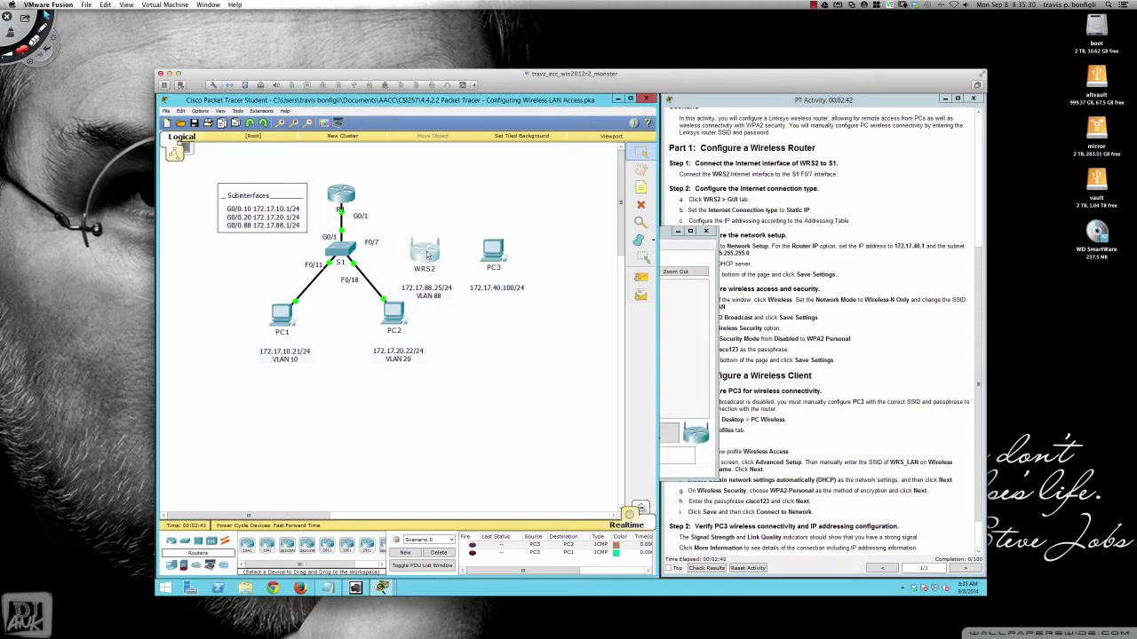
{"action": "left_click_drag", "start_coordinate": [627, 235], "coordinate": [465, 280]}
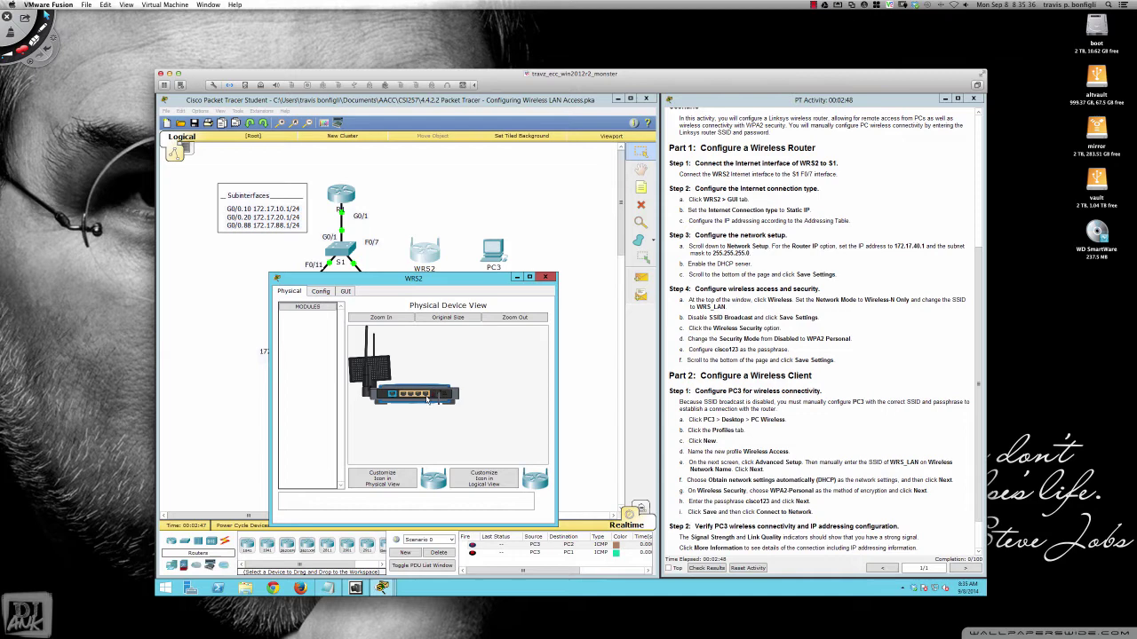
{"action": "left_click", "coordinate": [345, 293]}
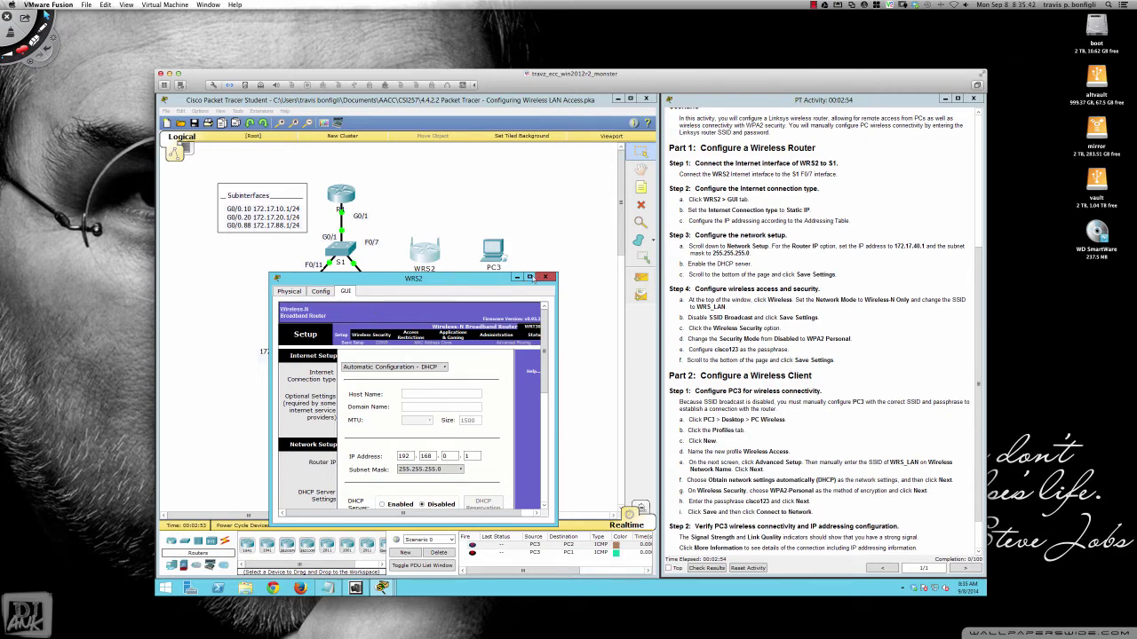
{"action": "left_click_drag", "start_coordinate": [459, 278], "coordinate": [365, 111]}
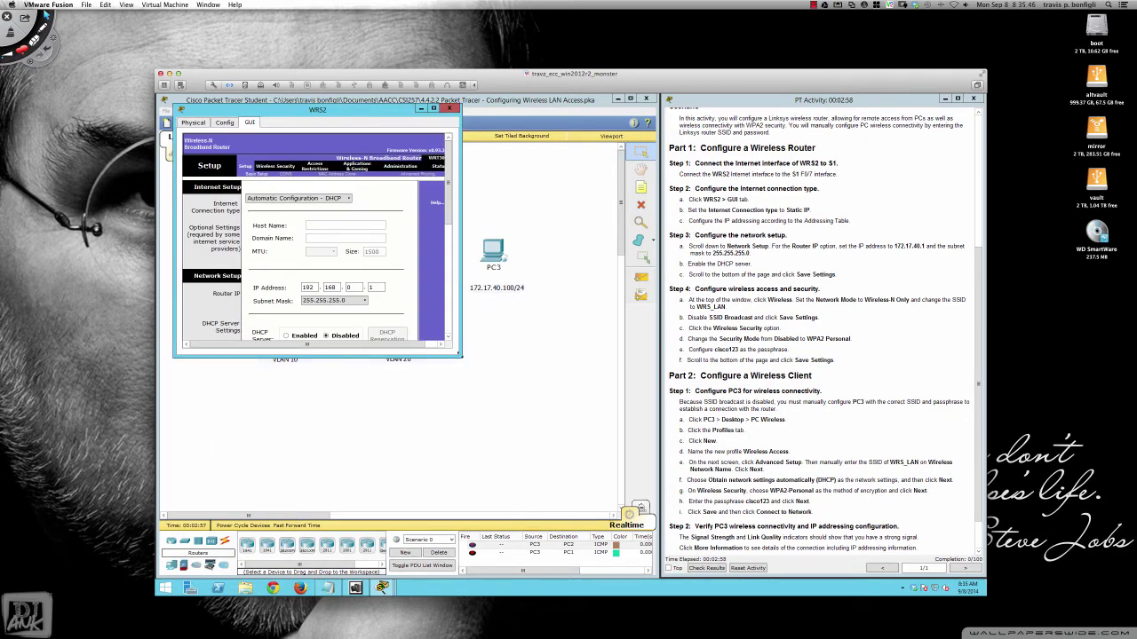
{"action": "left_click_drag", "start_coordinate": [461, 355], "coordinate": [657, 573]}
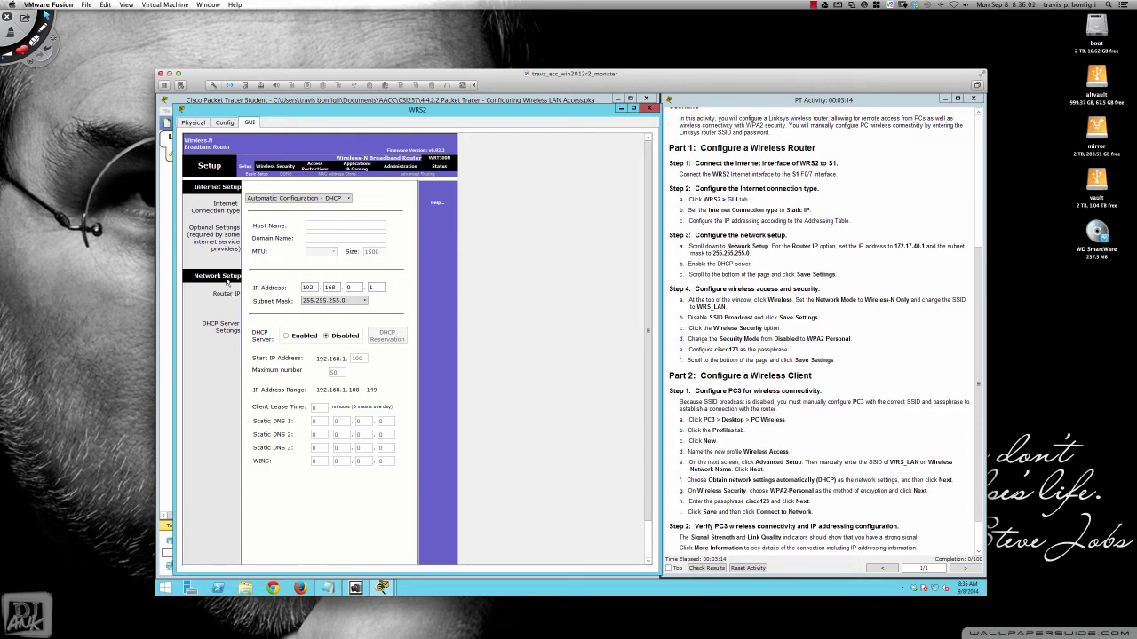
{"action": "left_click", "coordinate": [317, 202]}
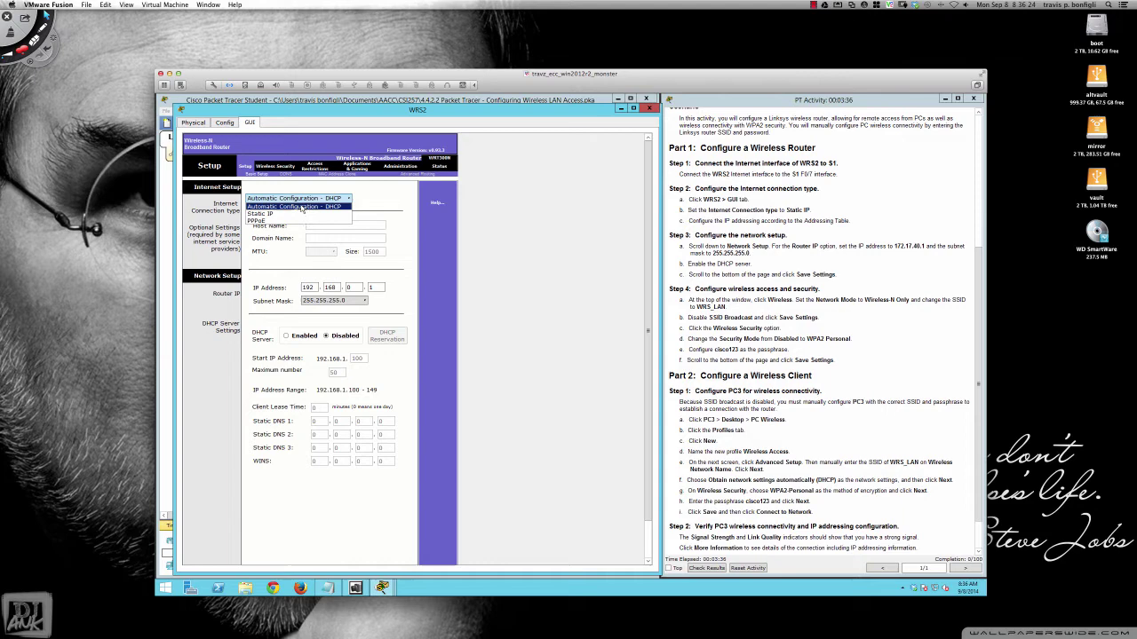
- Switch WRS2's internet connection to Static IP and enter address 172.17.88.25
{"action": "left_click", "coordinate": [259, 214]}
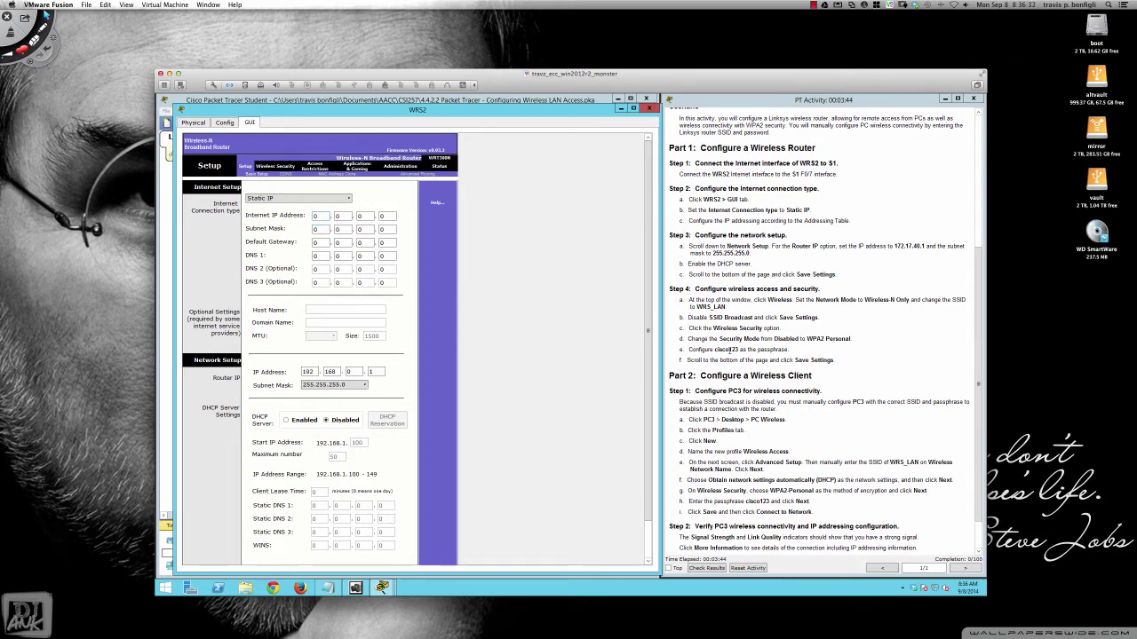
{"action": "scroll", "coordinate": [729, 350], "scroll_direction": "up", "scroll_amount": 3}
{"action": "scroll", "coordinate": [729, 350], "scroll_direction": "up", "scroll_amount": 3}
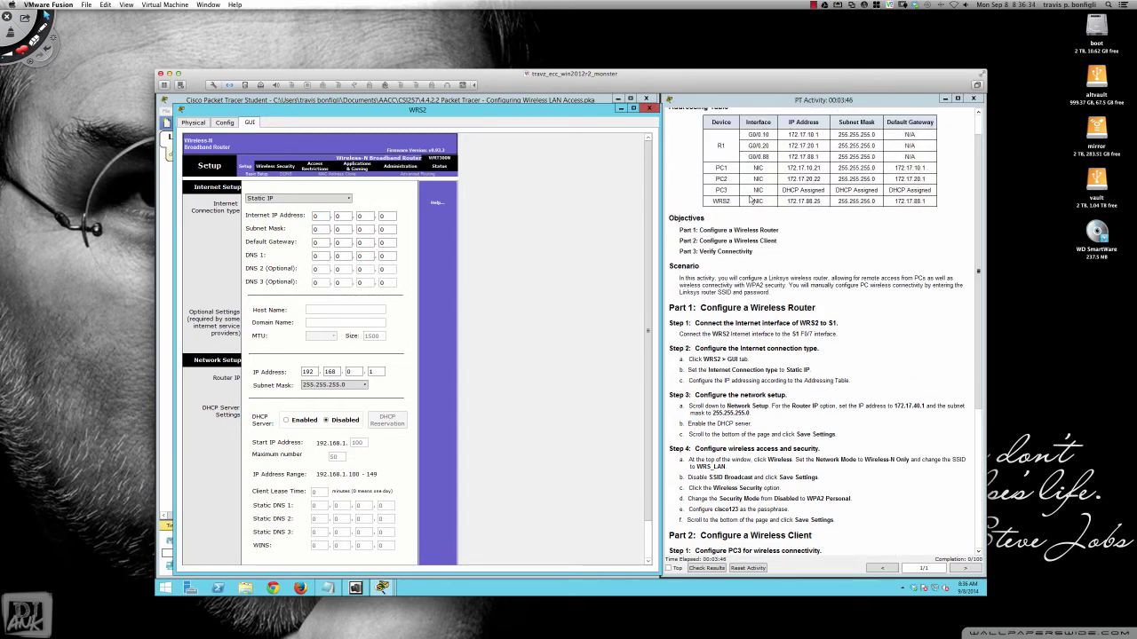
{"action": "left_click_drag", "start_coordinate": [708, 201], "coordinate": [932, 201]}
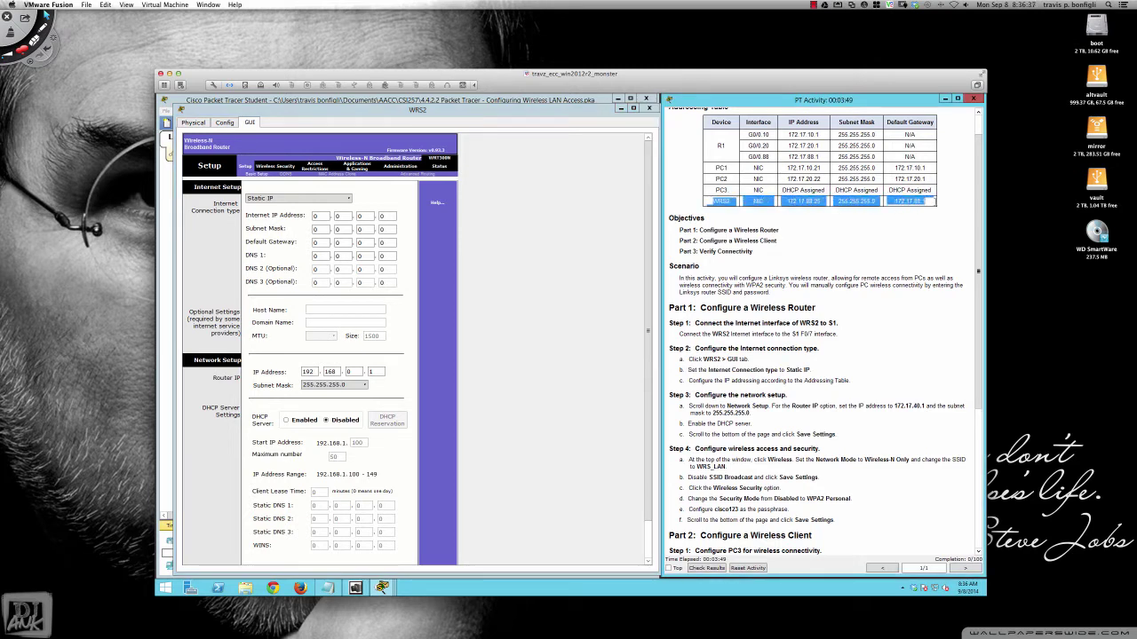
{"action": "left_click", "coordinate": [324, 216]}
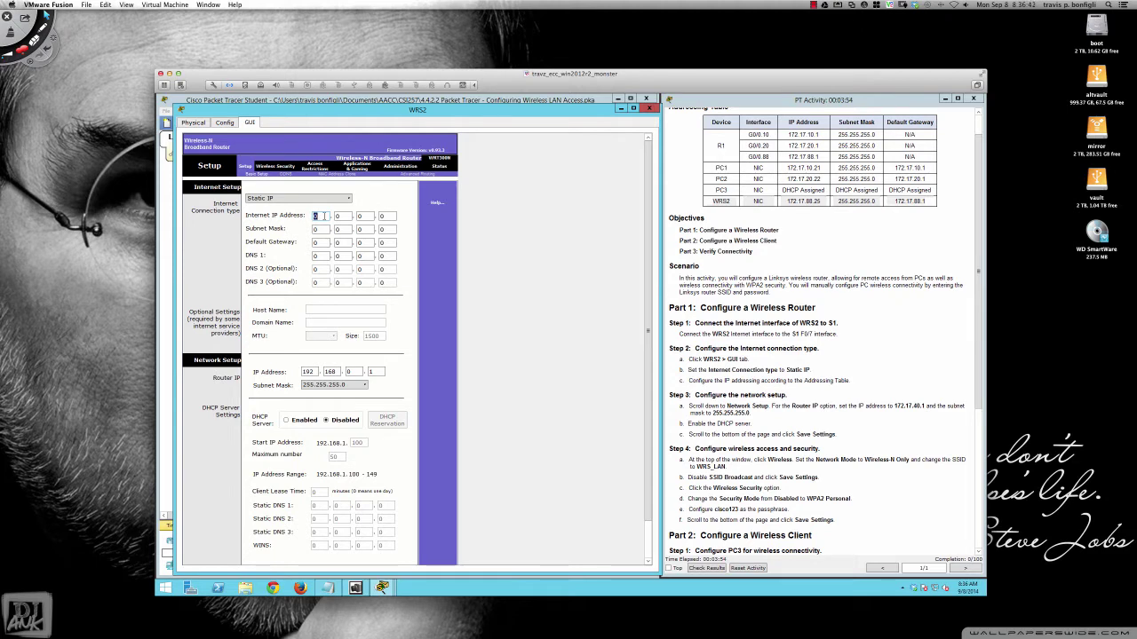
{"action": "type", "text": "172"}
{"action": "double_click", "coordinate": [338, 216]}
{"action": "type", "text": "17"}
{"action": "key", "text": "Tab"}
{"action": "type", "text": "88"}
{"action": "key", "text": "Tab"}
- Enter the subnet mask 255.255.255.0
{"action": "key", "text": "Tab"}
{"action": "type", "text": "255"}
{"action": "key", "text": "Tab"}
{"action": "type", "text": "255"}
{"action": "key", "text": "Tab"}
{"action": "type", "text": "255"}
- Enter the default gateway 172.17.88.1, clearing an invalid-character error
{"action": "key", "text": "Tab"}
{"action": "key", "text": "Tab"}
{"action": "type", "text": "172"}
{"action": "key", "text": "Tab"}
{"action": "type", "text": "17."}
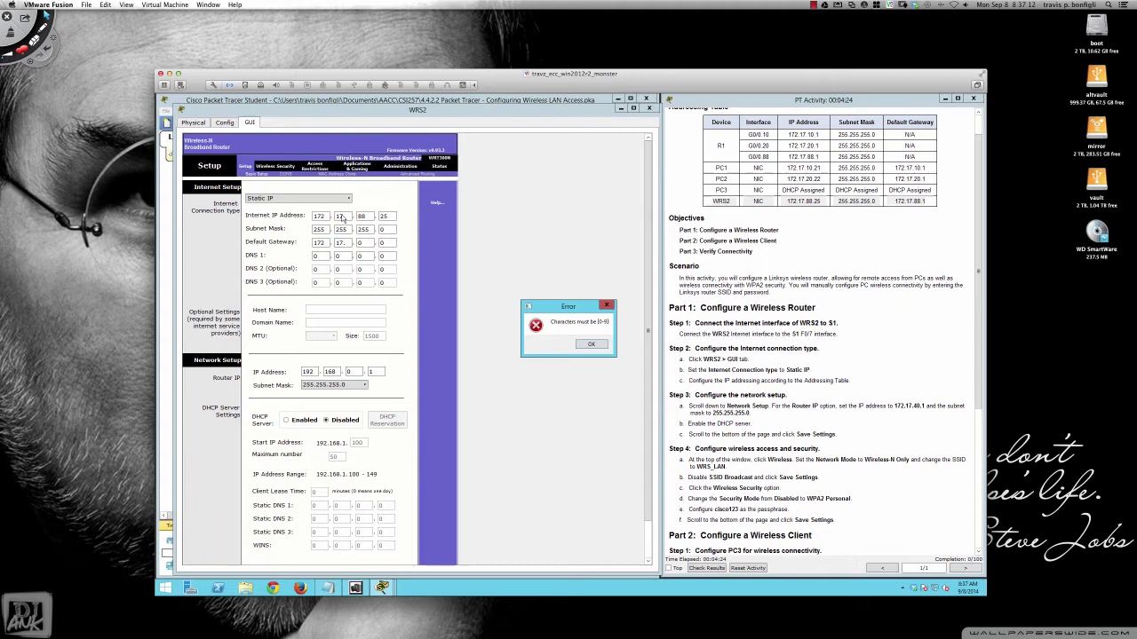
{"action": "left_click", "coordinate": [590, 345]}
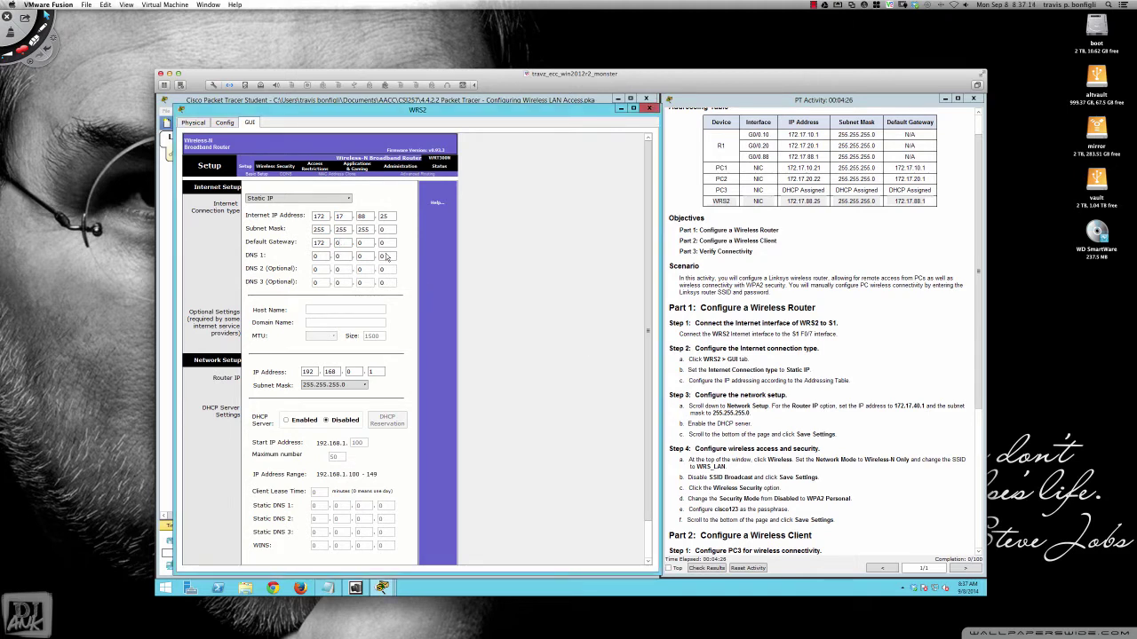
{"action": "double_click", "coordinate": [343, 243]}
{"action": "type", "text": "17"}
{"action": "key", "text": "Tab"}
{"action": "type", "text": "88"}
{"action": "key", "text": "Tab"}
{"action": "type", "text": "1"}
{"action": "scroll", "coordinate": [817, 297], "scroll_direction": "up", "scroll_amount": 1}
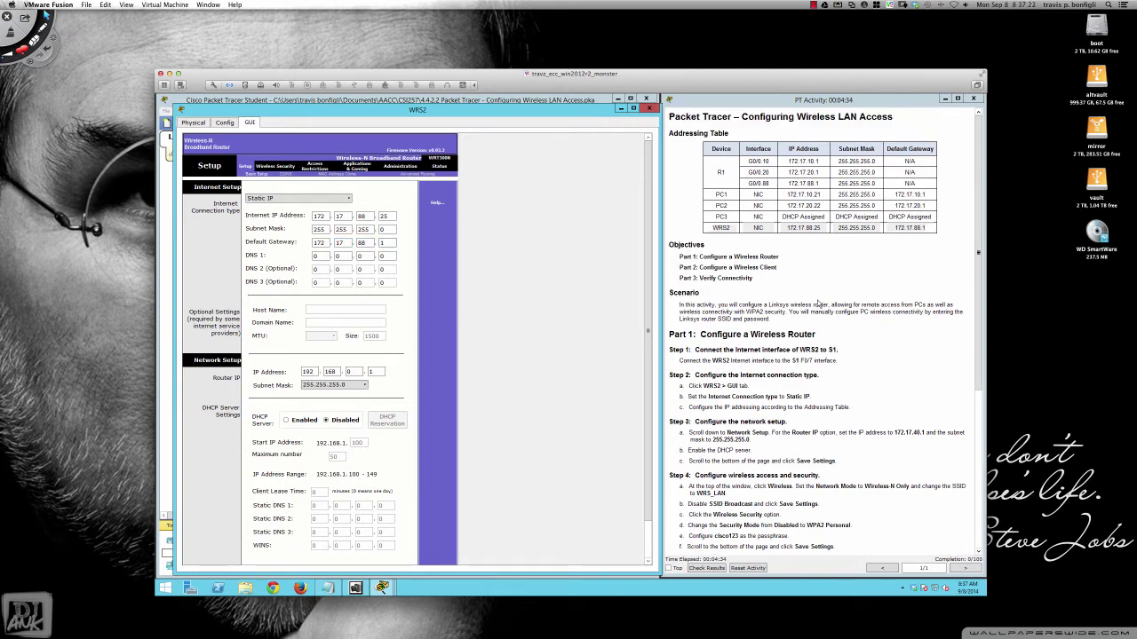
{"action": "scroll", "coordinate": [817, 304], "scroll_direction": "down", "scroll_amount": 2}
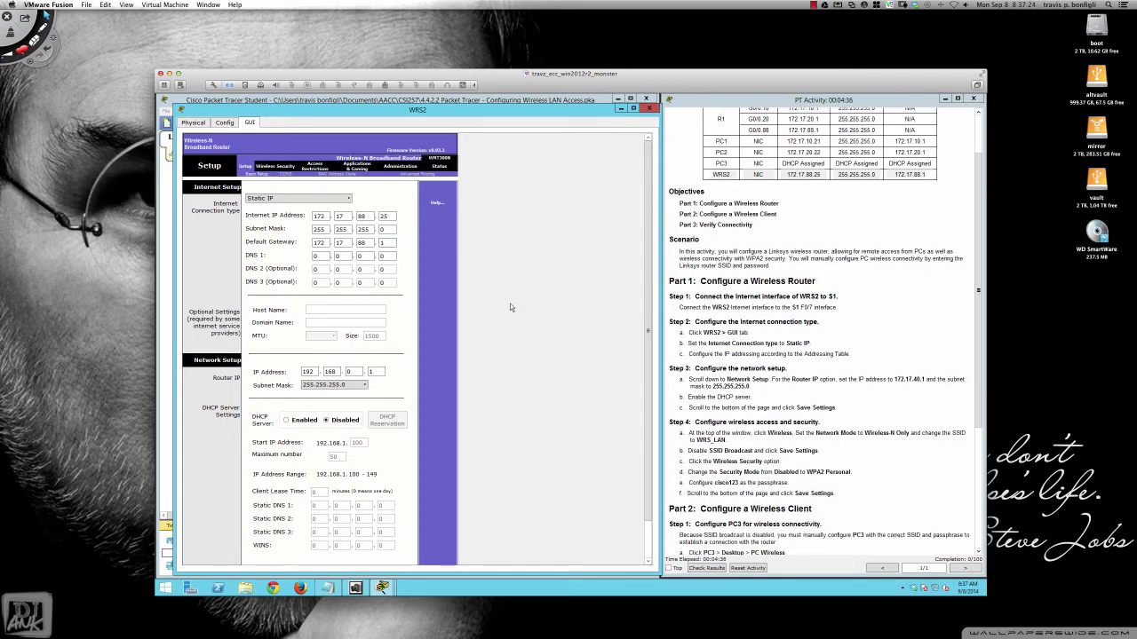
{"action": "scroll", "coordinate": [511, 309], "scroll_direction": "down", "scroll_amount": 2}
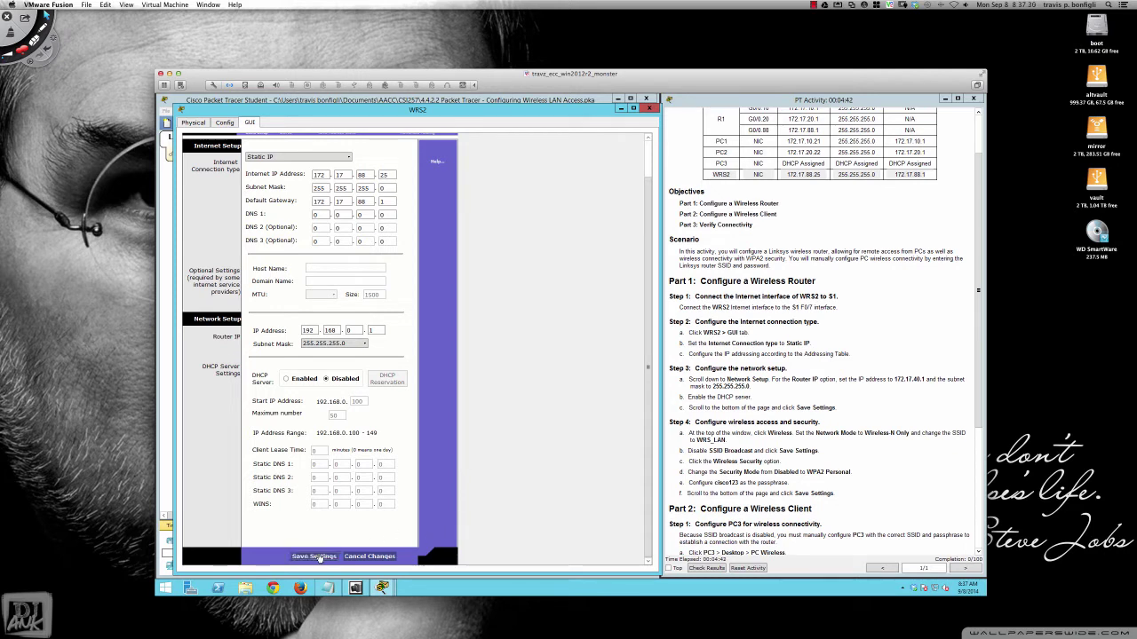
- Save WRS2's static internet connection settings
{"action": "left_click", "coordinate": [317, 557]}
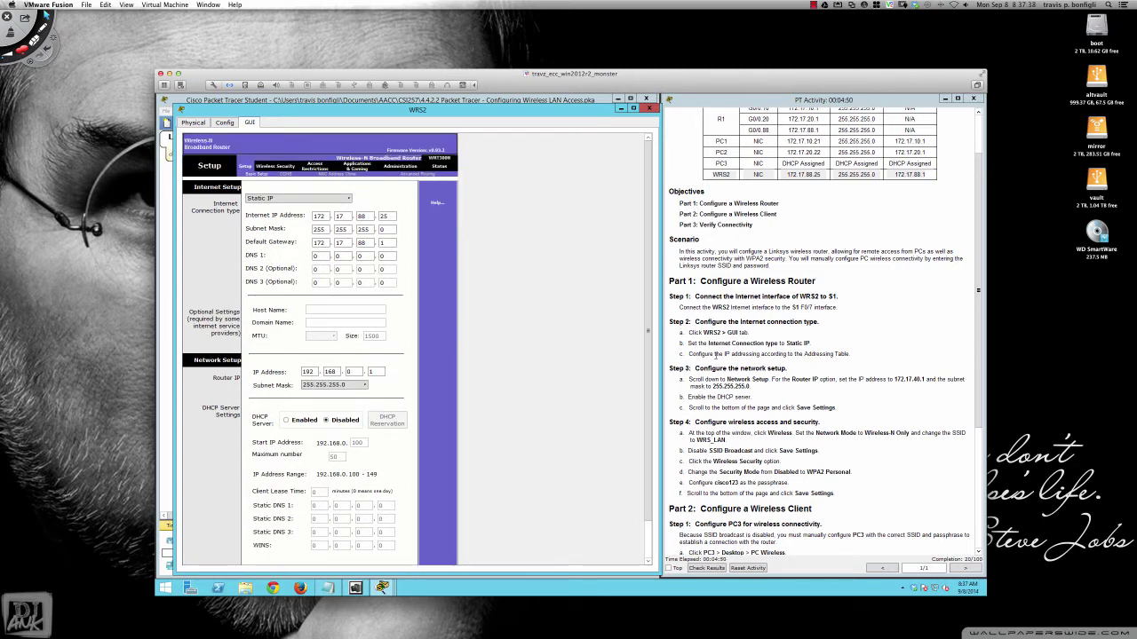
{"action": "scroll", "coordinate": [714, 356], "scroll_direction": "down", "scroll_amount": 3}
{"action": "scroll", "coordinate": [716, 353], "scroll_direction": "down", "scroll_amount": 1}
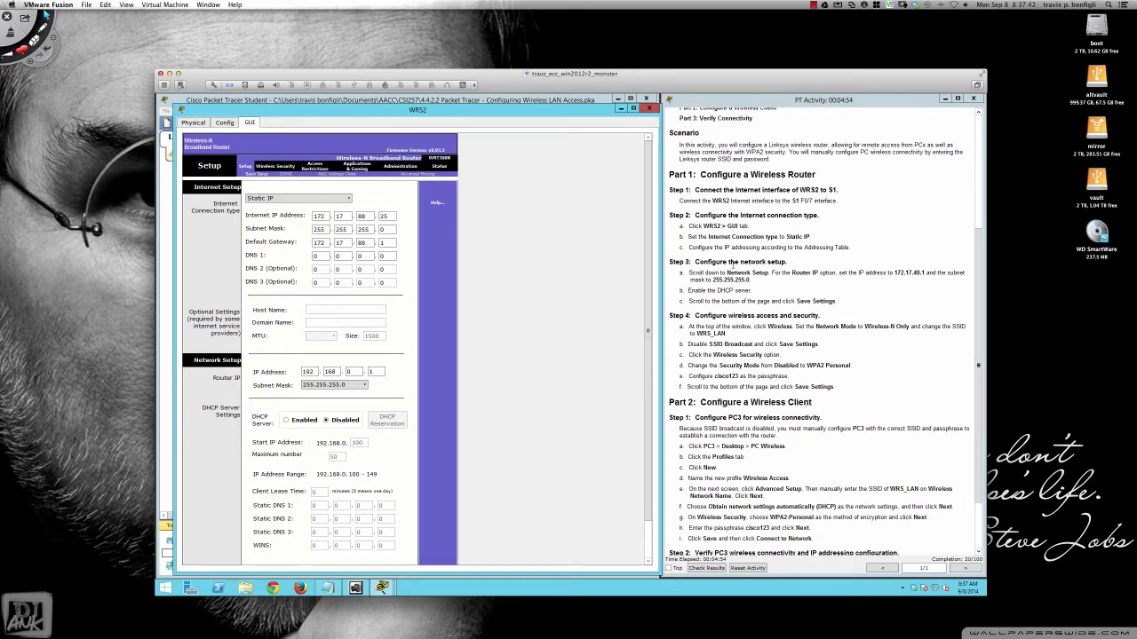
{"action": "scroll", "coordinate": [511, 373], "scroll_direction": "down", "scroll_amount": 2}
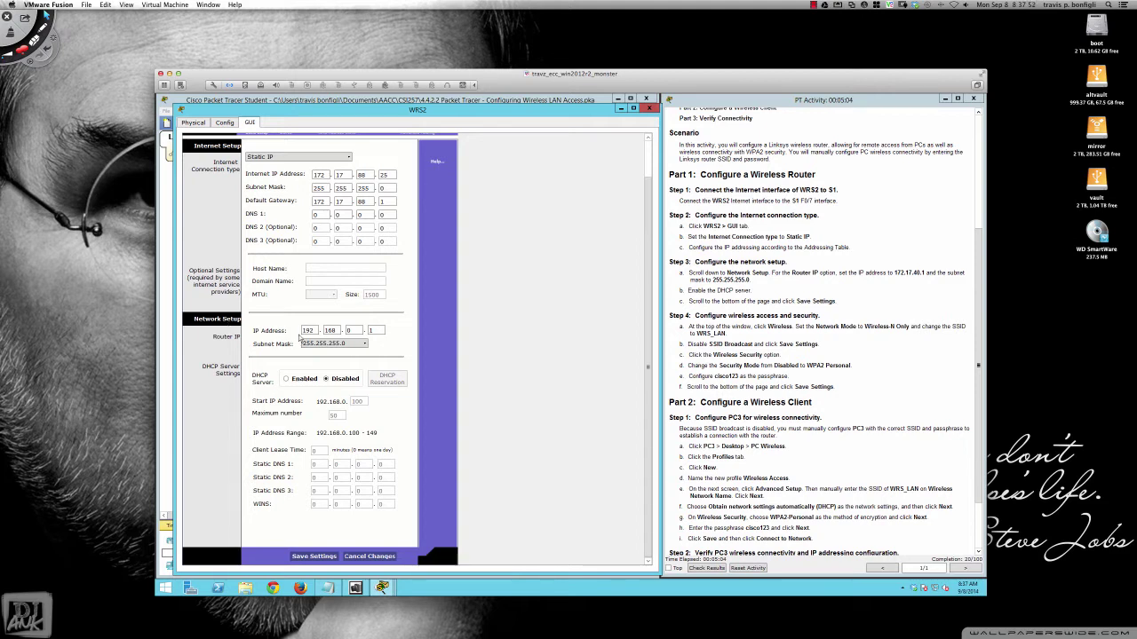
- Change the router IP to 172.17.40.1 with mask 255.255.255.0 and save
{"action": "double_click", "coordinate": [308, 330]}
{"action": "type", "text": "17"}
{"action": "key", "text": "Tab"}
{"action": "type", "text": "17"}
{"action": "key", "text": "Tab"}
{"action": "key", "text": "Tab"}
{"action": "left_click", "coordinate": [345, 348]}
{"action": "left_click", "coordinate": [377, 346]}
{"action": "left_click", "coordinate": [312, 558]}
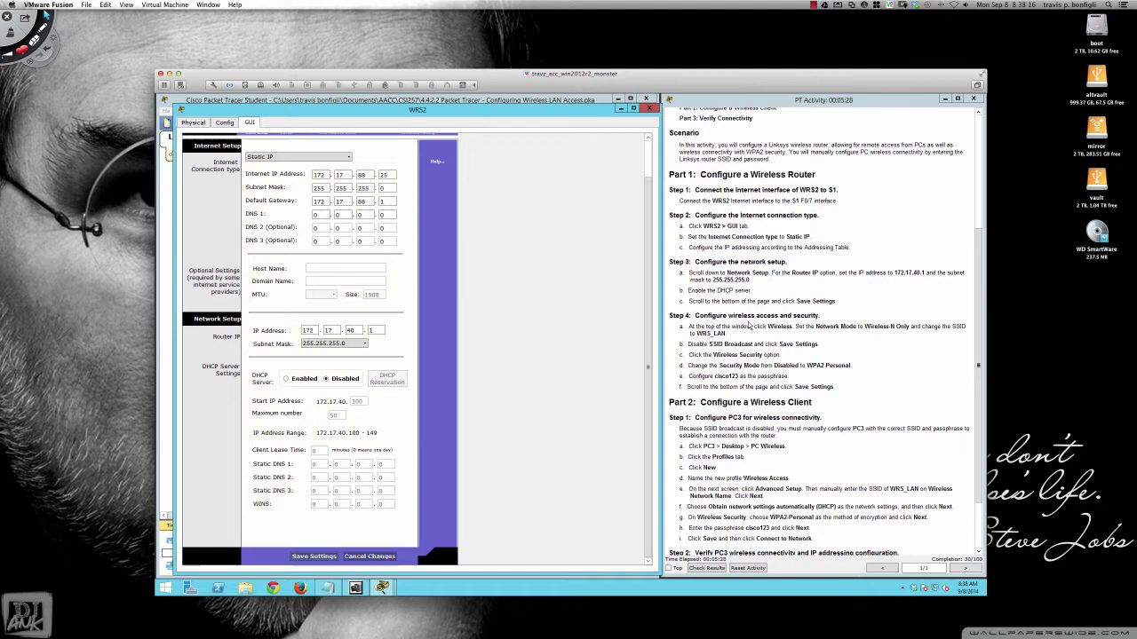
{"action": "scroll", "coordinate": [489, 348], "scroll_direction": "up", "scroll_amount": 2}
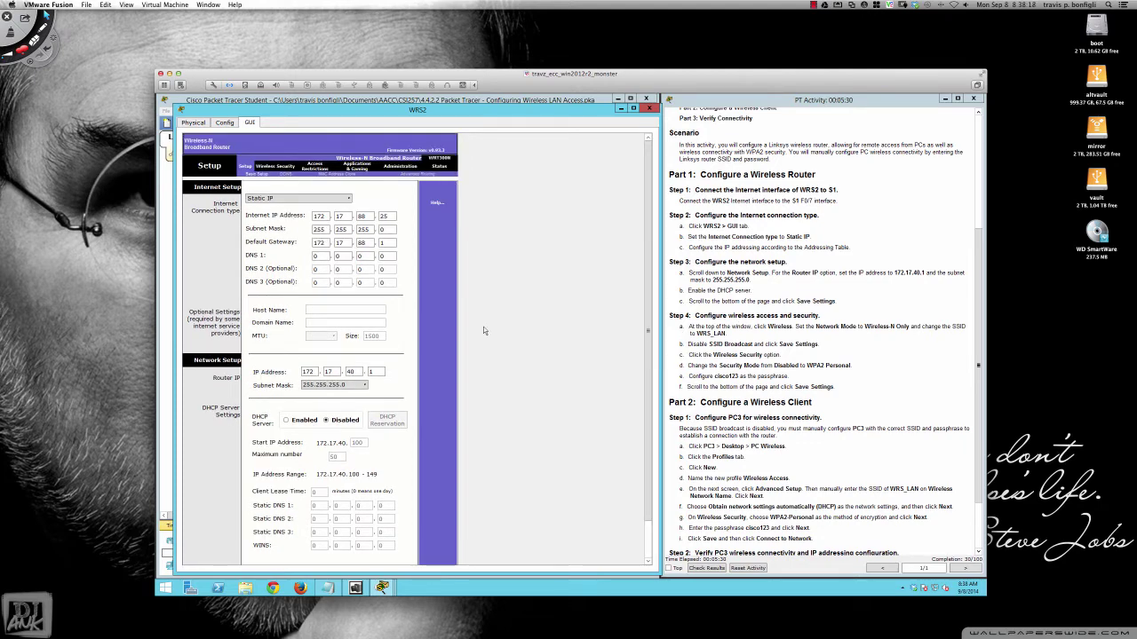
- Save wireless settings: Wireless-N Only mode, SSID WRS_LAN, SSID broadcast disabled
{"action": "left_click", "coordinate": [269, 167]}
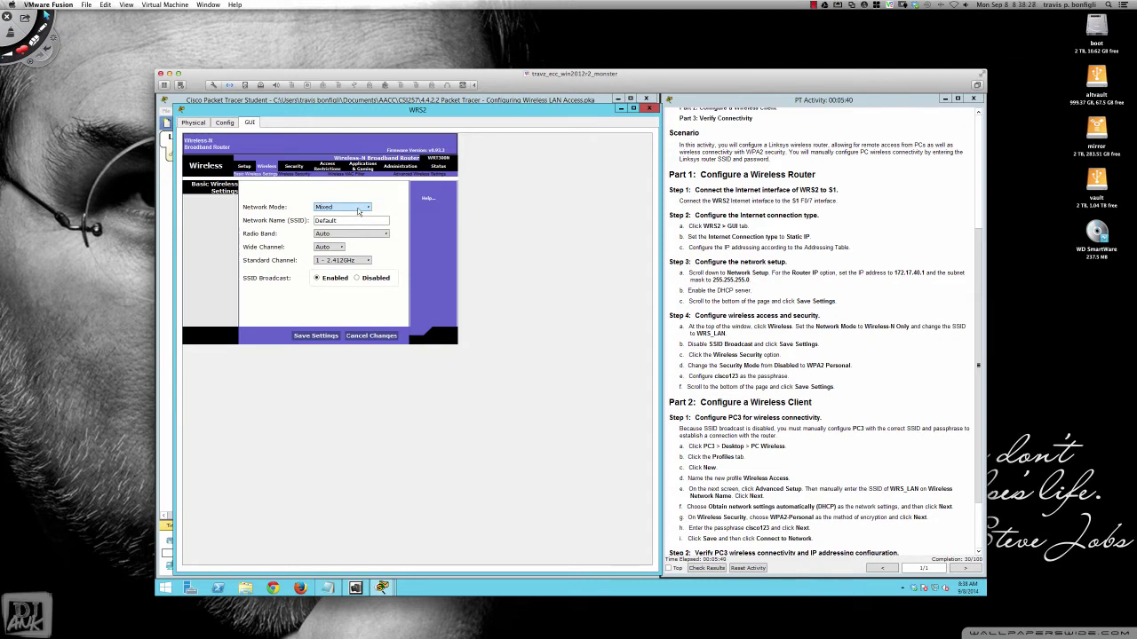
{"action": "left_click", "coordinate": [359, 211]}
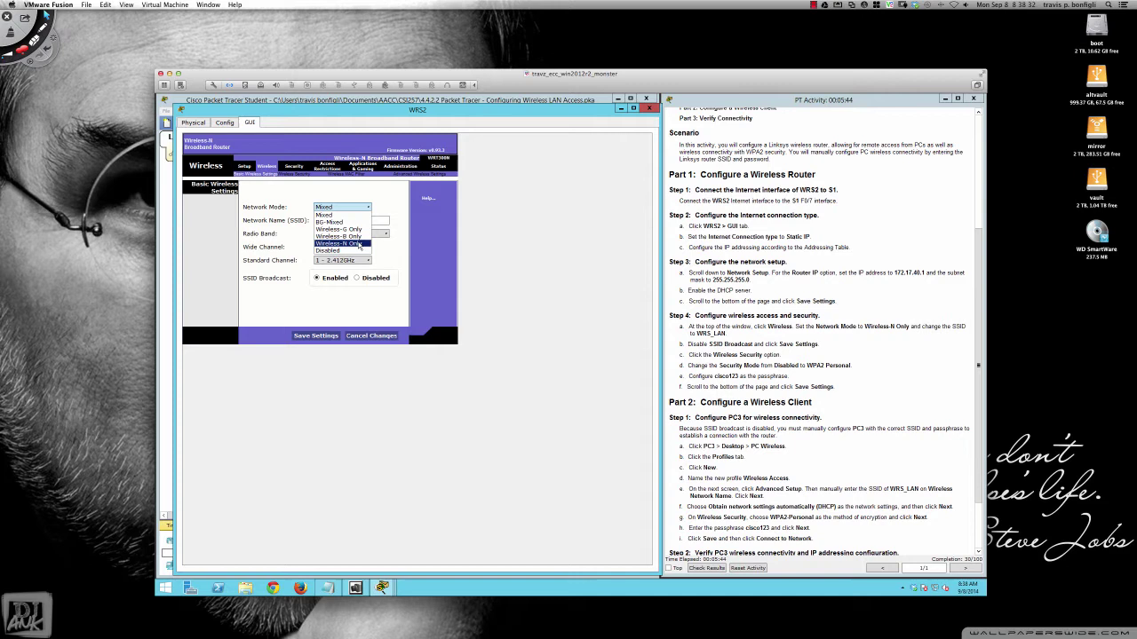
{"action": "left_click", "coordinate": [359, 243]}
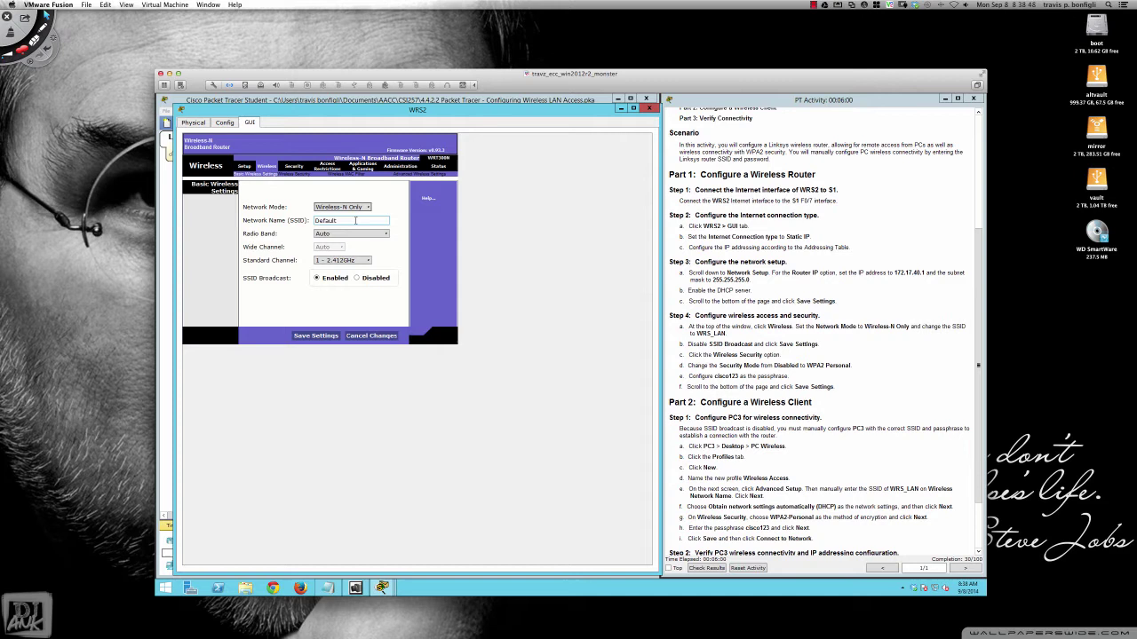
{"action": "double_click", "coordinate": [355, 220]}
{"action": "type", "text": "WRS_LAN"}
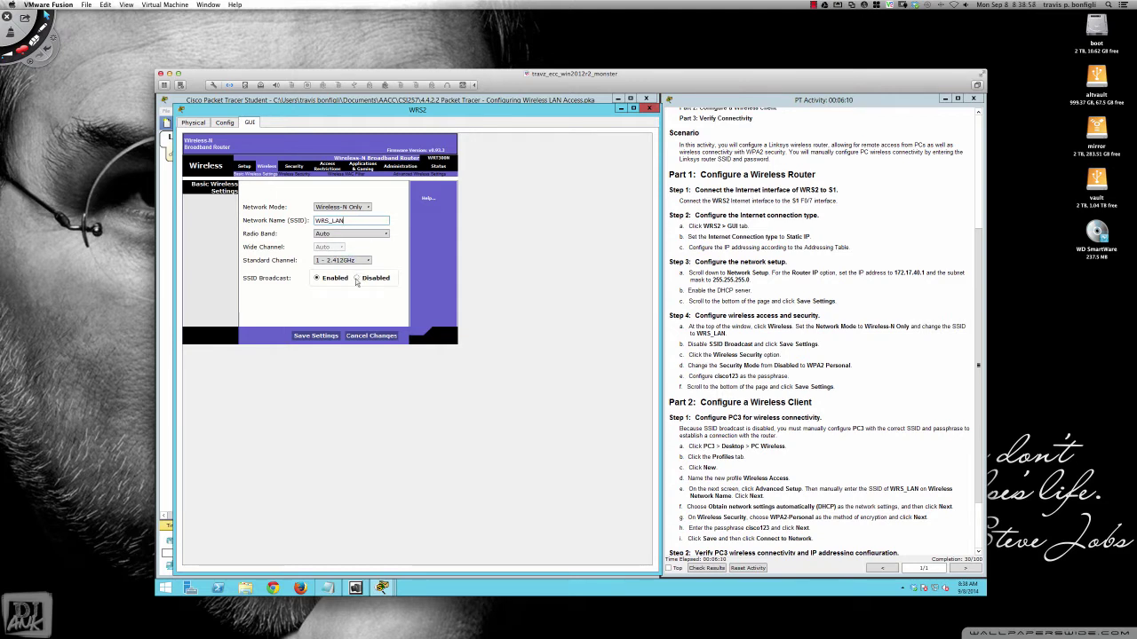
{"action": "left_click", "coordinate": [356, 278]}
{"action": "left_click", "coordinate": [317, 337]}
- Save WPA2 Personal security with AES and a passphrase, then close WRS2's window
{"action": "left_click", "coordinate": [294, 175]}
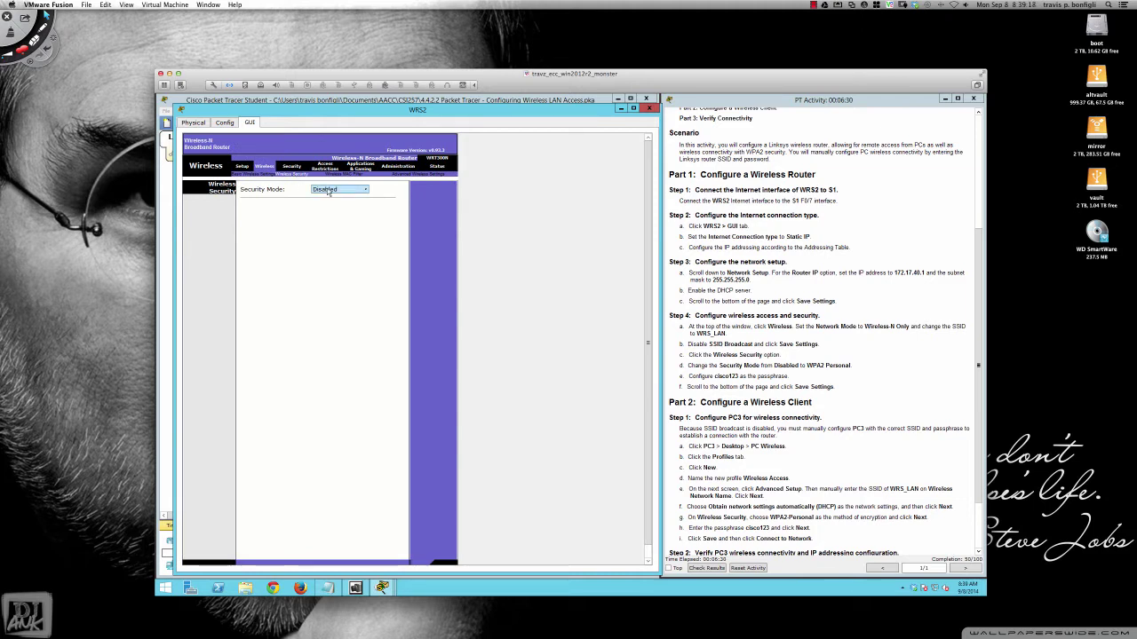
{"action": "left_click", "coordinate": [328, 191]}
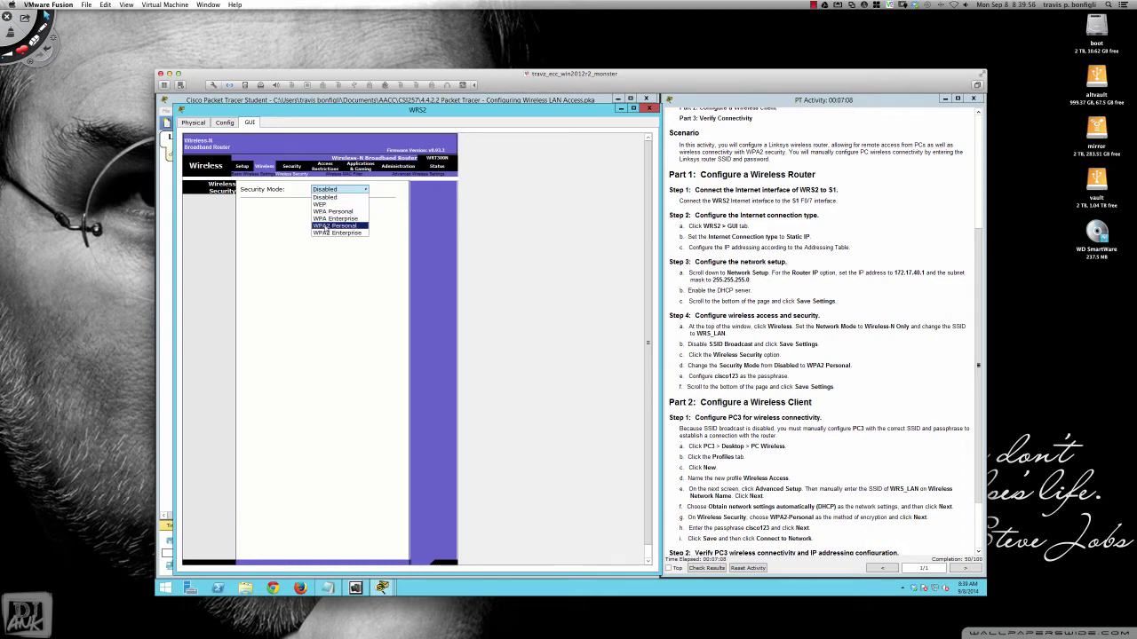
{"action": "left_click", "coordinate": [337, 227]}
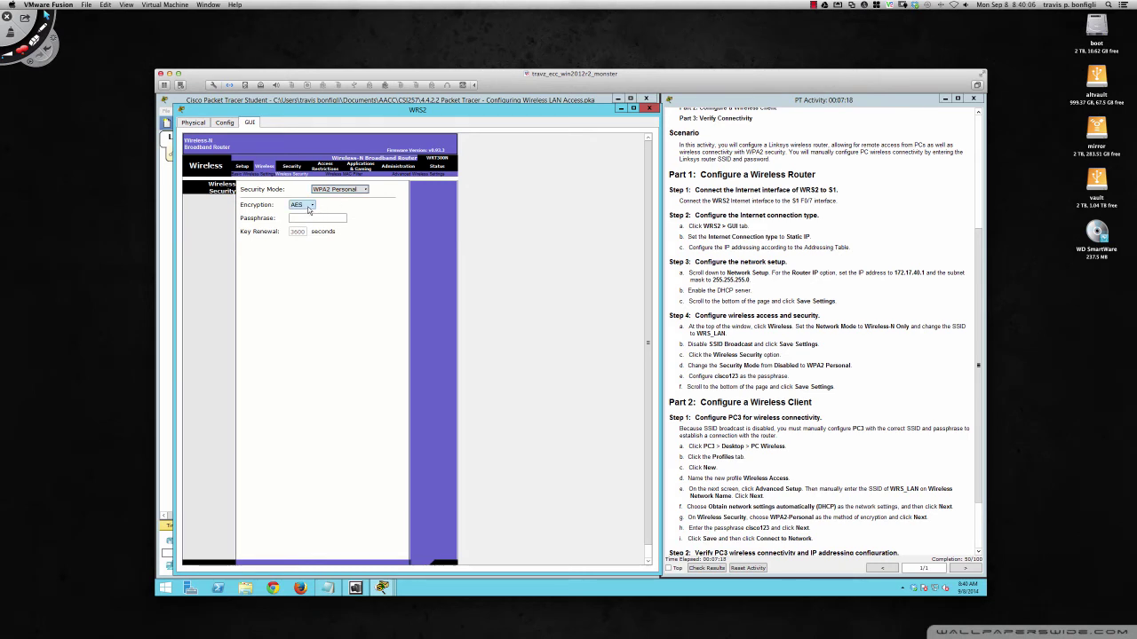
{"action": "left_click", "coordinate": [312, 217]}
{"action": "type", "text": "cisco123"}
{"action": "scroll", "coordinate": [335, 338], "scroll_direction": "down", "scroll_amount": 2}
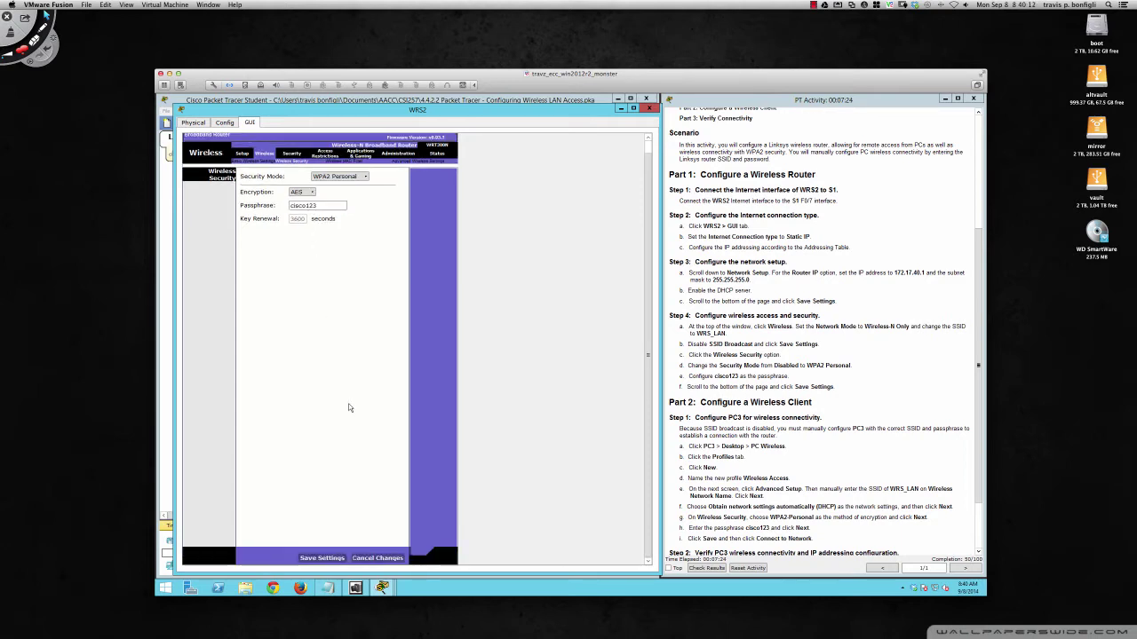
{"action": "left_click", "coordinate": [322, 559]}
{"action": "scroll", "coordinate": [817, 356], "scroll_direction": "down", "scroll_amount": 2}
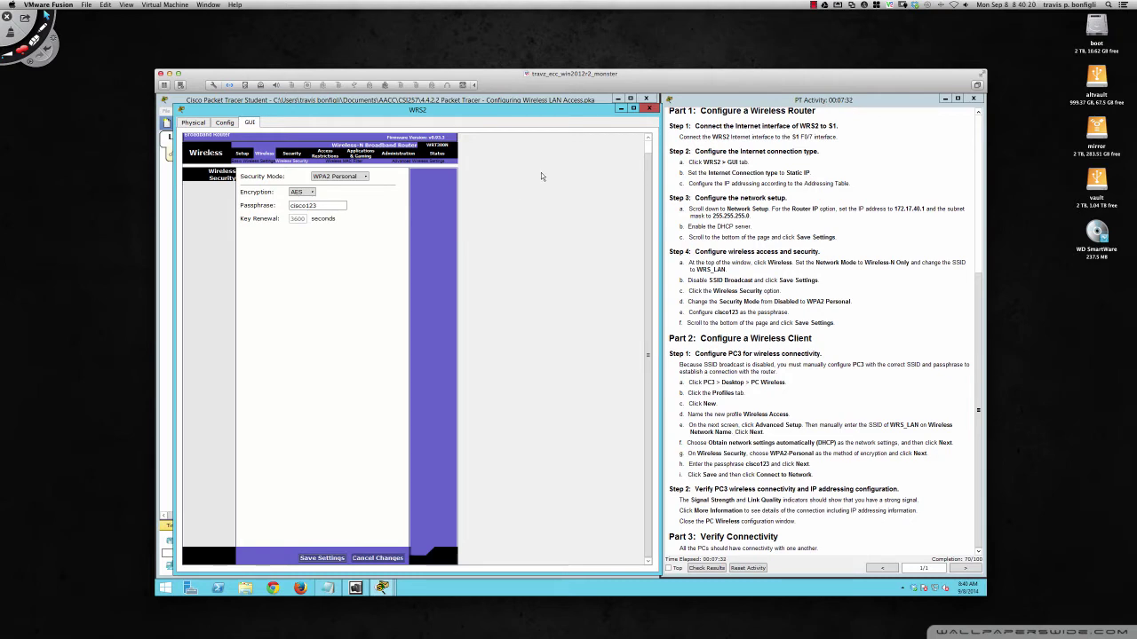
{"action": "left_click", "coordinate": [650, 109]}
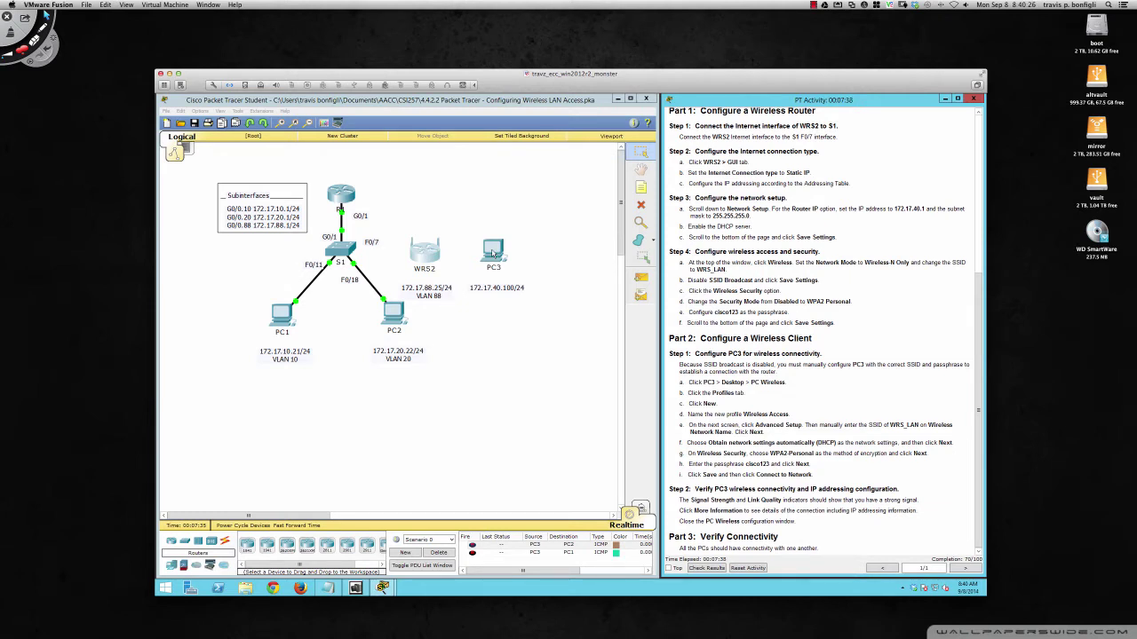
- Open PC3's window, enlarge it, and launch PC Wireless from its Desktop
{"action": "left_click", "coordinate": [493, 255]}
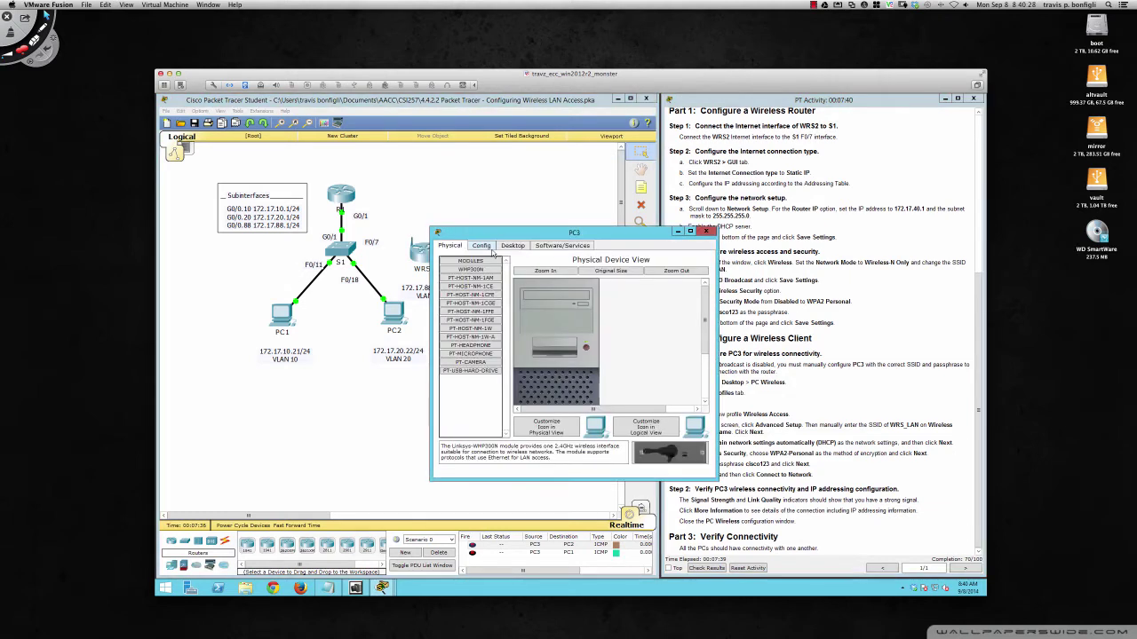
{"action": "left_click_drag", "start_coordinate": [508, 238], "coordinate": [300, 178]}
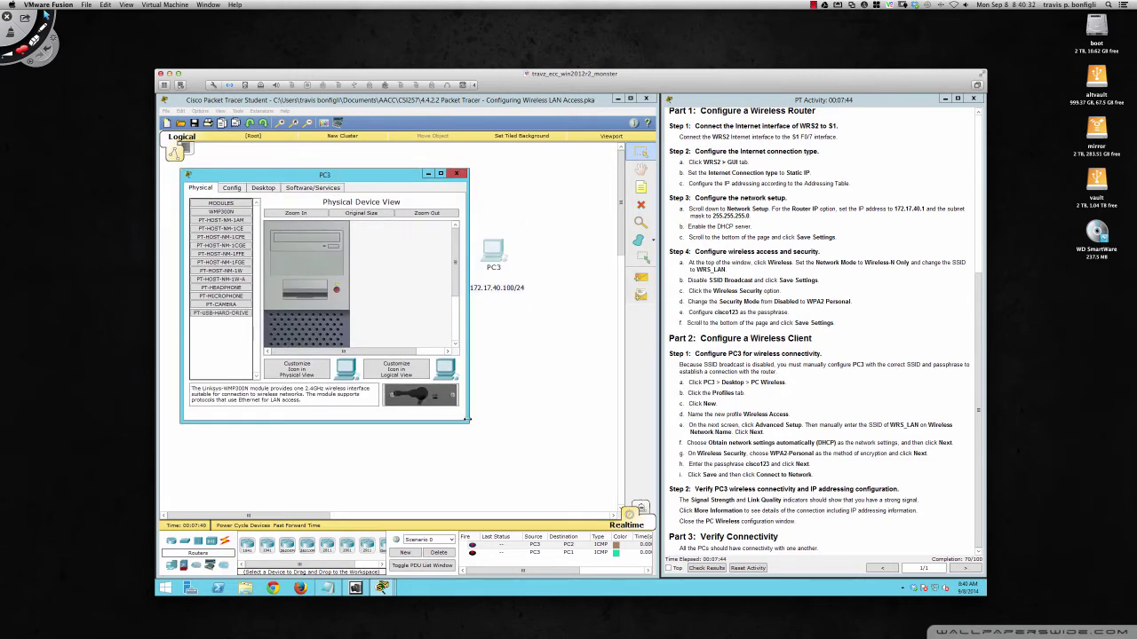
{"action": "left_click_drag", "start_coordinate": [468, 421], "coordinate": [579, 497]}
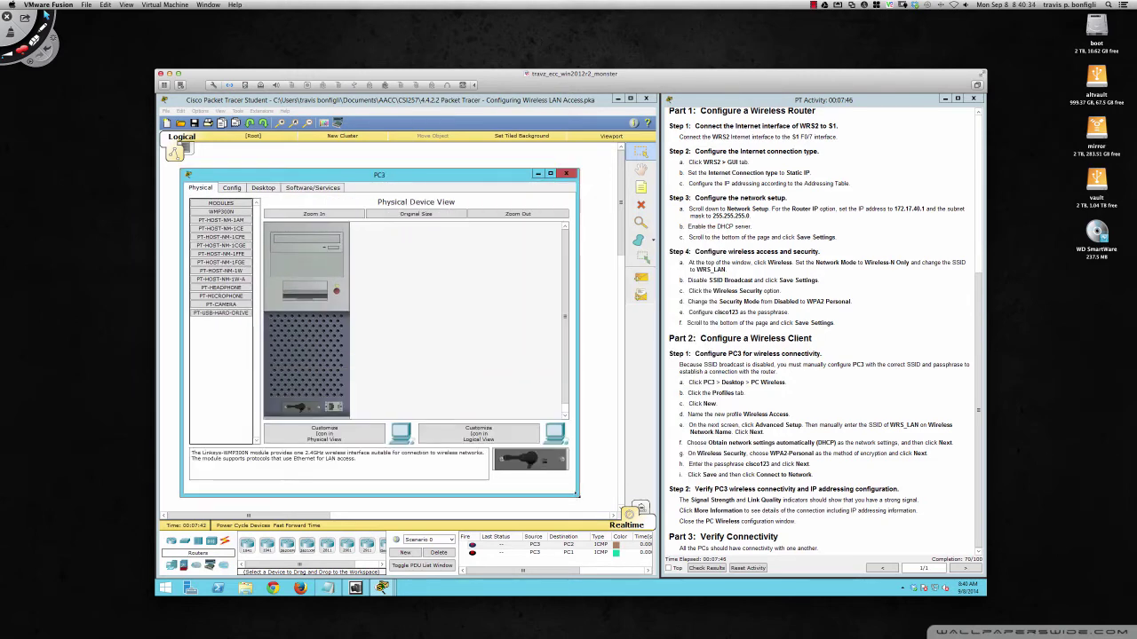
{"action": "left_click", "coordinate": [264, 189]}
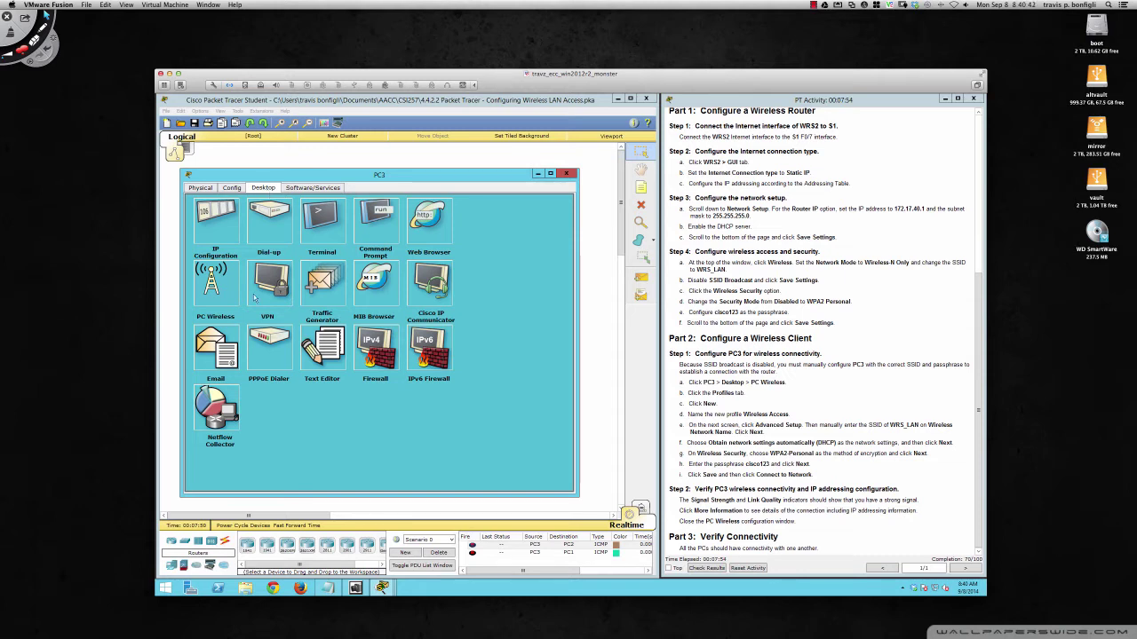
{"action": "left_click", "coordinate": [220, 289]}
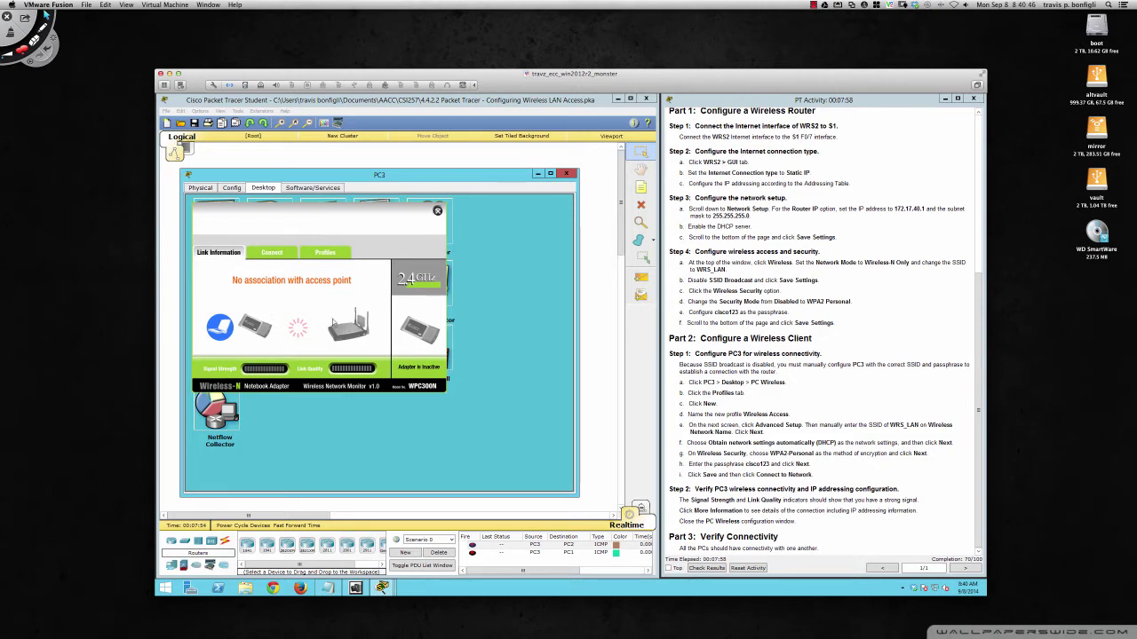
- Create a new PC3 wireless profile named 'Wireless Access' under Profiles
{"action": "left_click", "coordinate": [323, 254]}
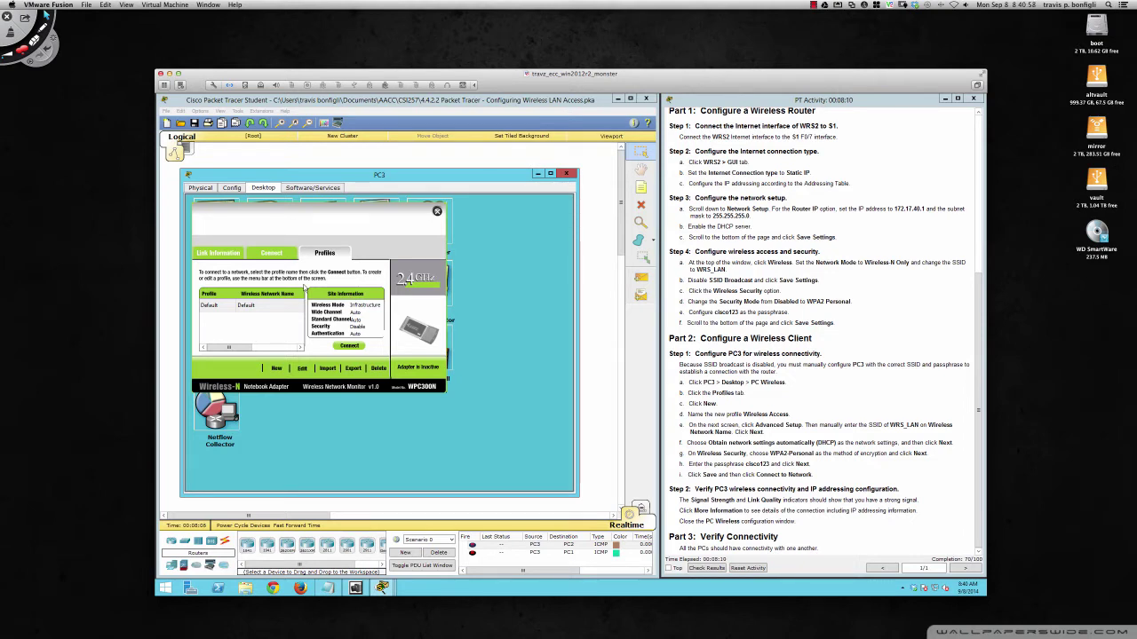
{"action": "left_click", "coordinate": [276, 369]}
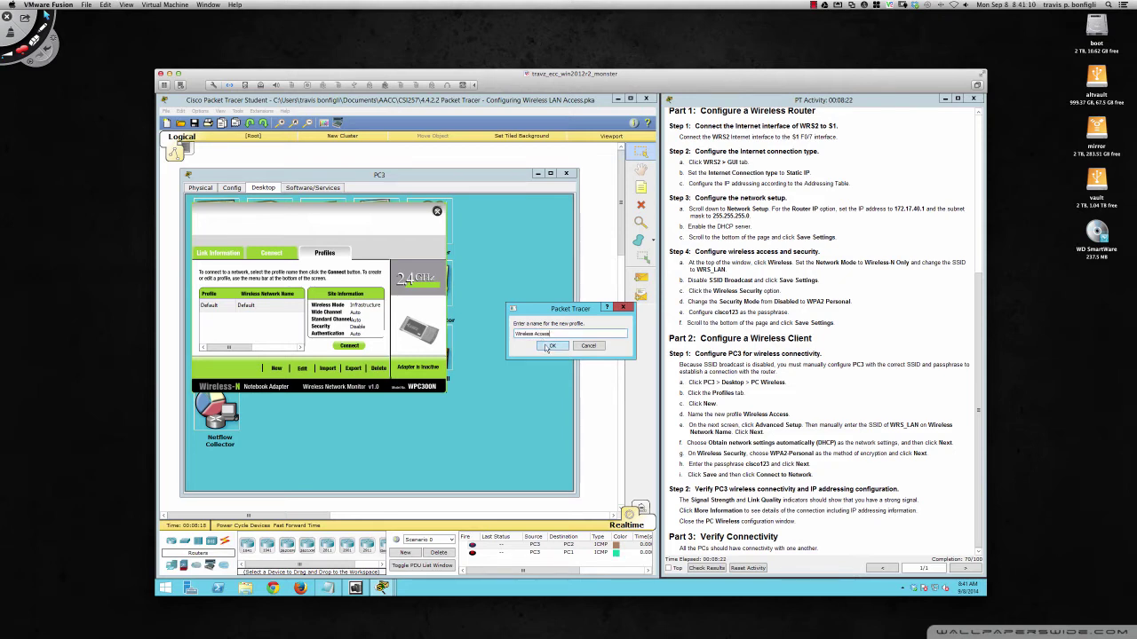
{"action": "left_click", "coordinate": [549, 347]}
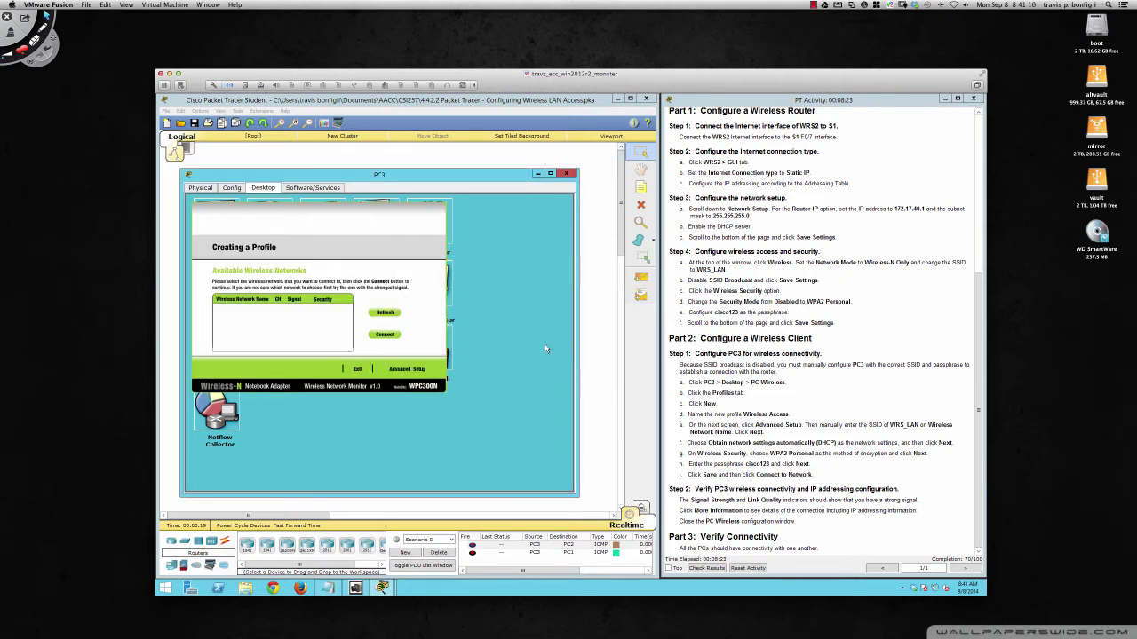
- Use Advanced Setup to set the wireless network name WRS_LAN and continue to network settings
{"action": "left_click", "coordinate": [404, 370]}
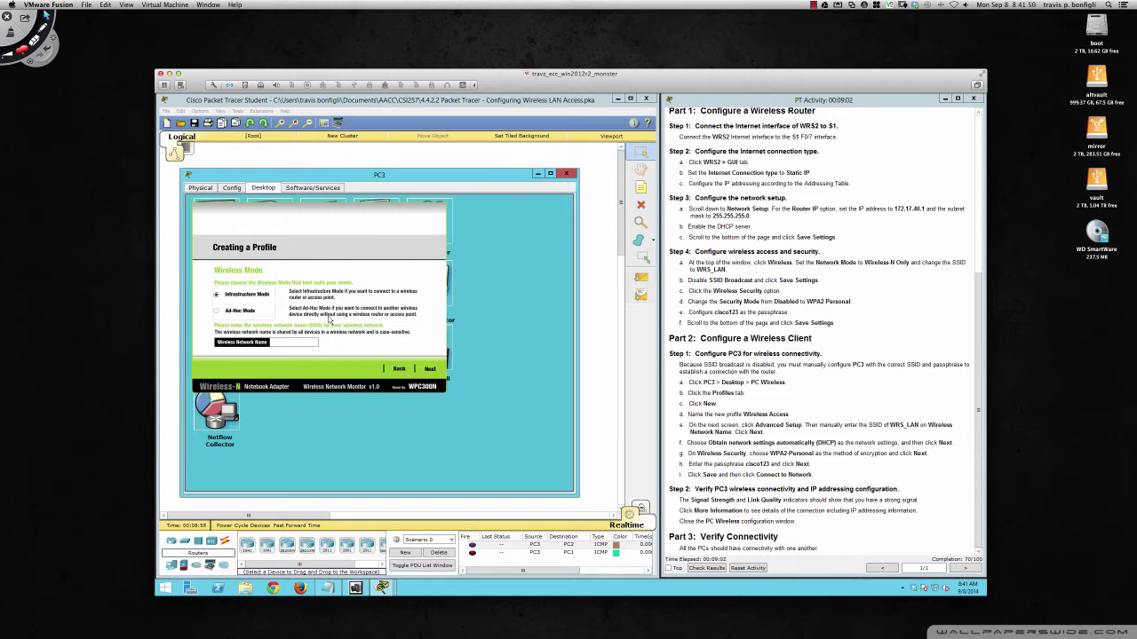
{"action": "left_click", "coordinate": [295, 342]}
{"action": "type", "text": "WRS_LAN"}
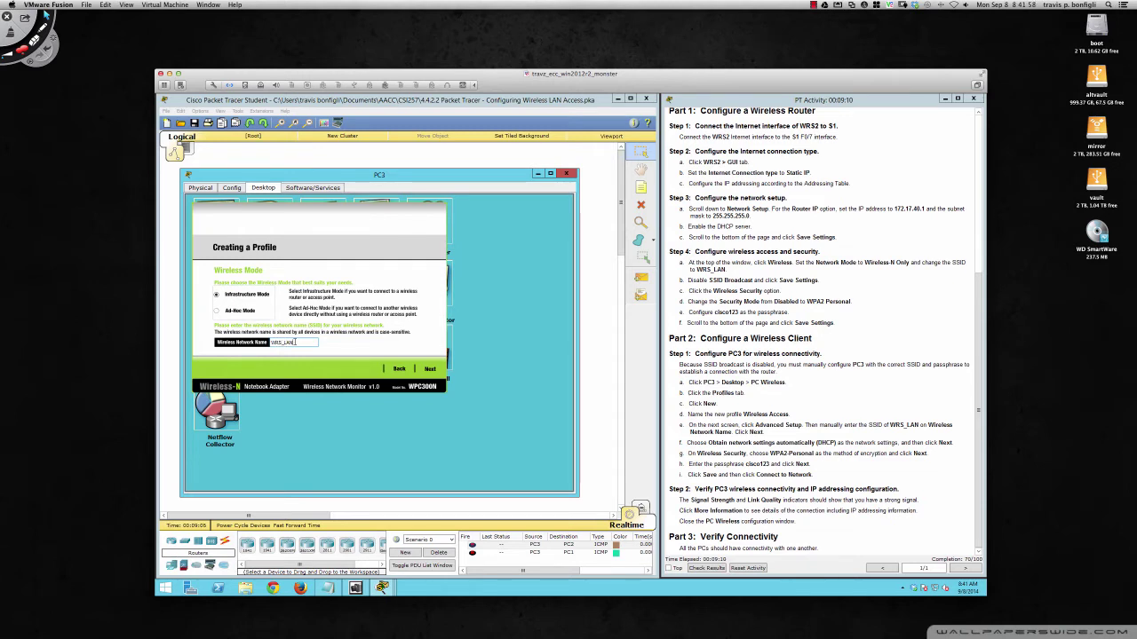
{"action": "left_click", "coordinate": [430, 369]}
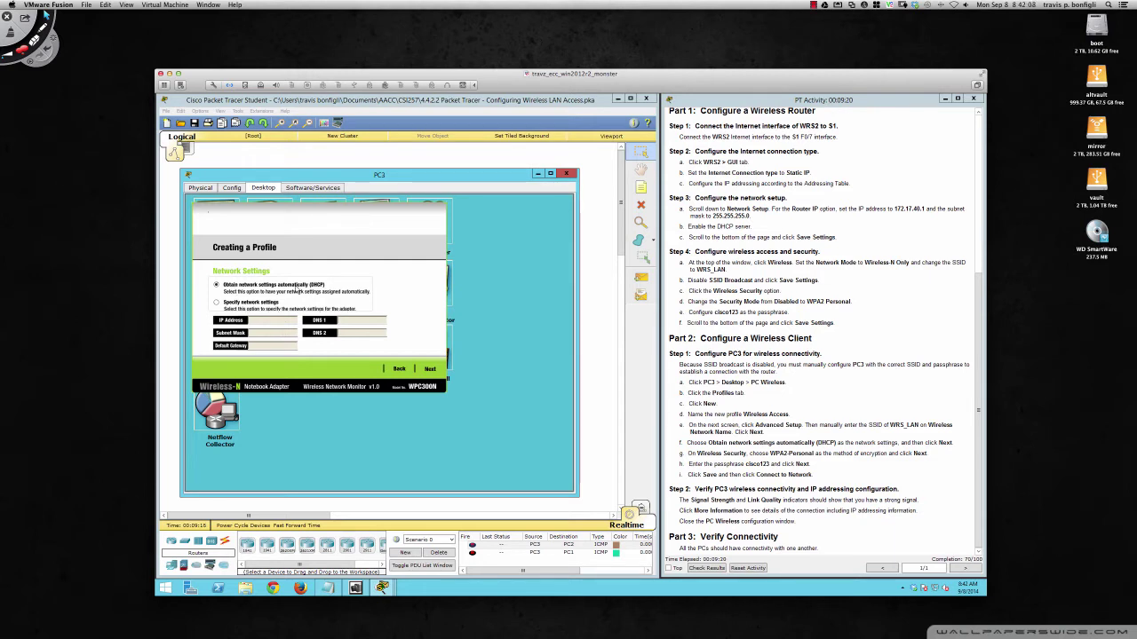
- Keep DHCP, choose WPA2-Personal security, and enter the pre-shared key
{"action": "left_click", "coordinate": [430, 369]}
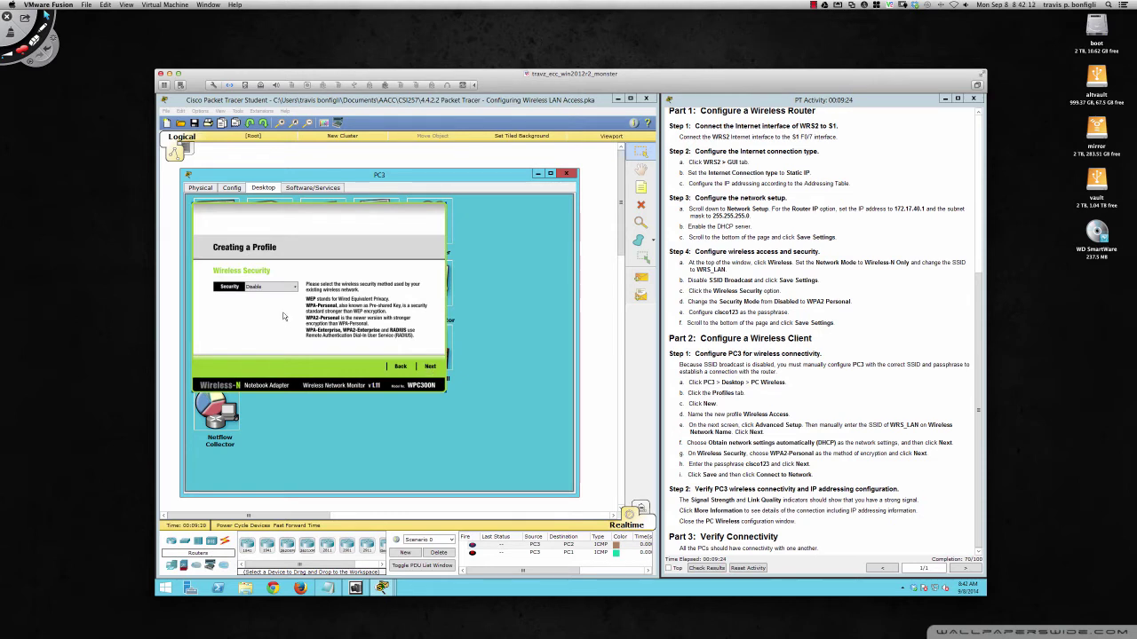
{"action": "left_click", "coordinate": [293, 287]}
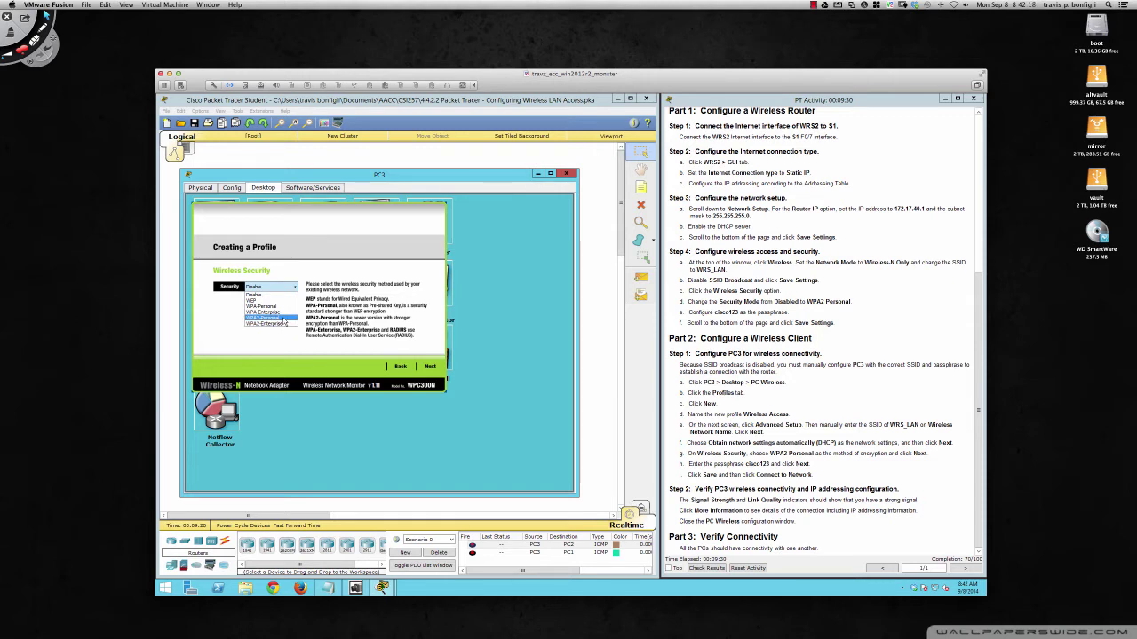
{"action": "left_click", "coordinate": [284, 318]}
{"action": "left_click", "coordinate": [430, 366]}
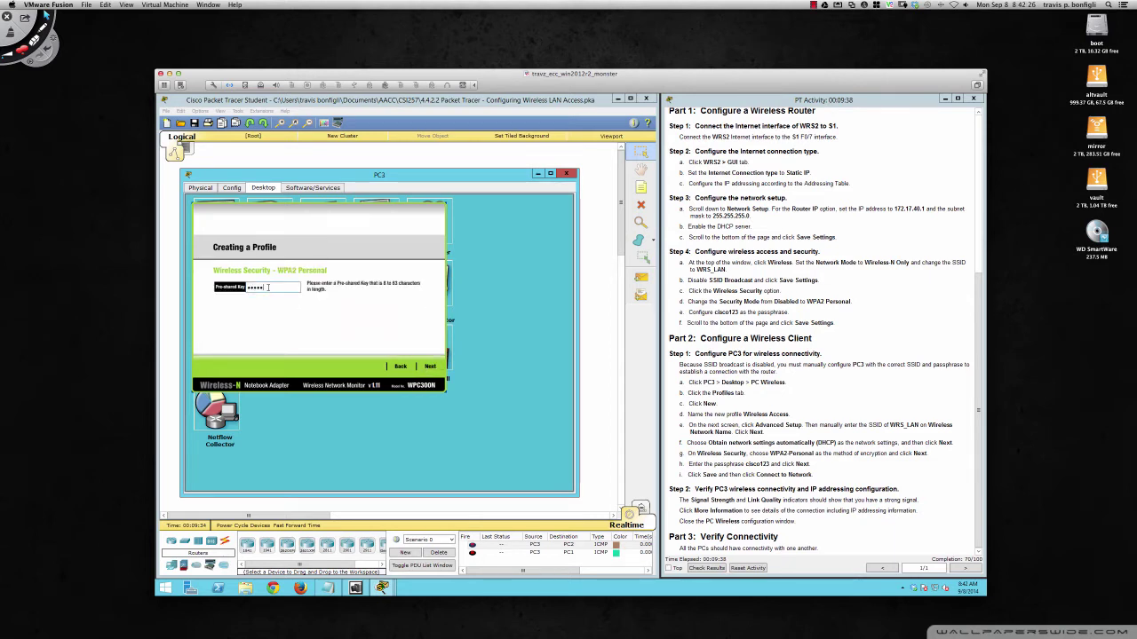
{"action": "type", "text": "cisco123"}
{"action": "left_click", "coordinate": [429, 367]}
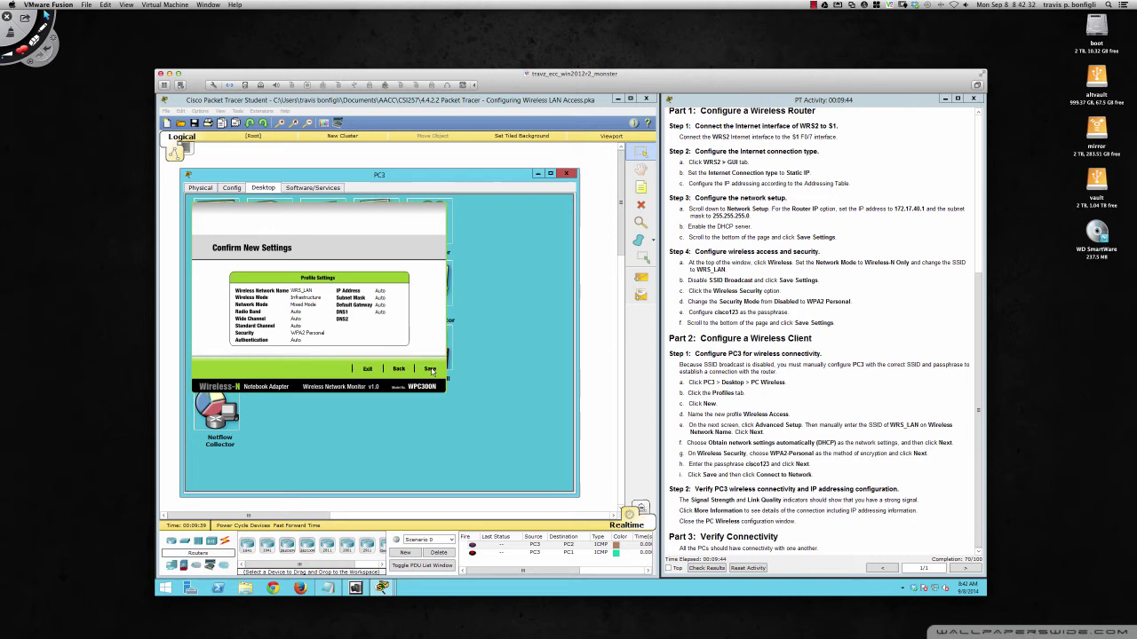
- Save the Wireless Access profile, connect PC3 to WRS_LAN, and close PC Wireless
{"action": "left_click", "coordinate": [430, 369]}
{"action": "left_click", "coordinate": [430, 370]}
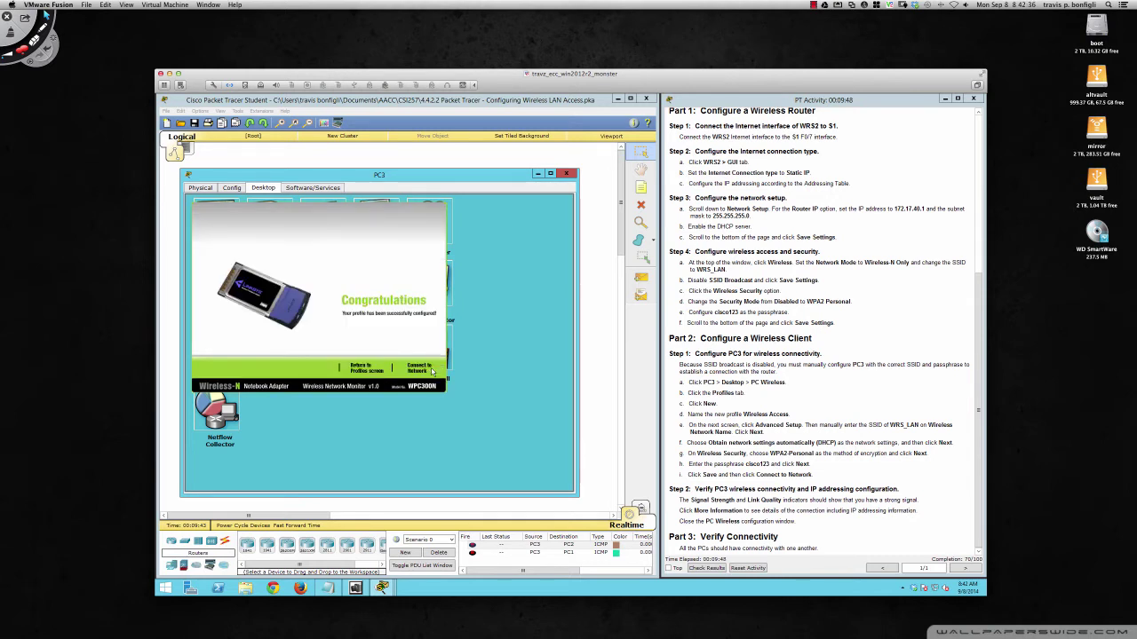
{"action": "left_click", "coordinate": [422, 372]}
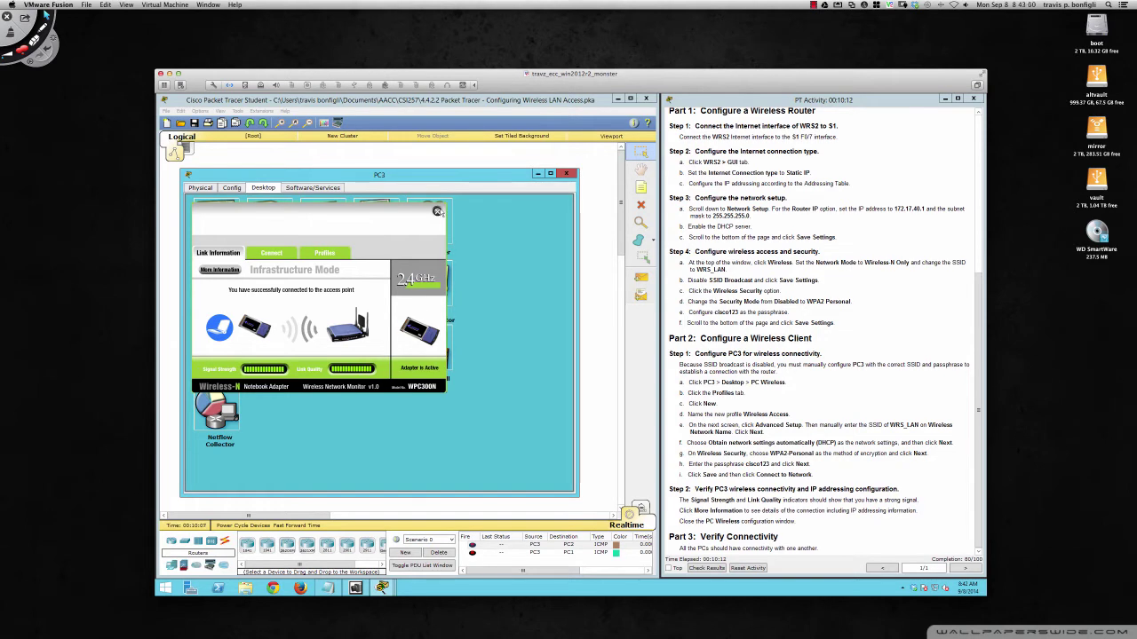
{"action": "left_click", "coordinate": [437, 211]}
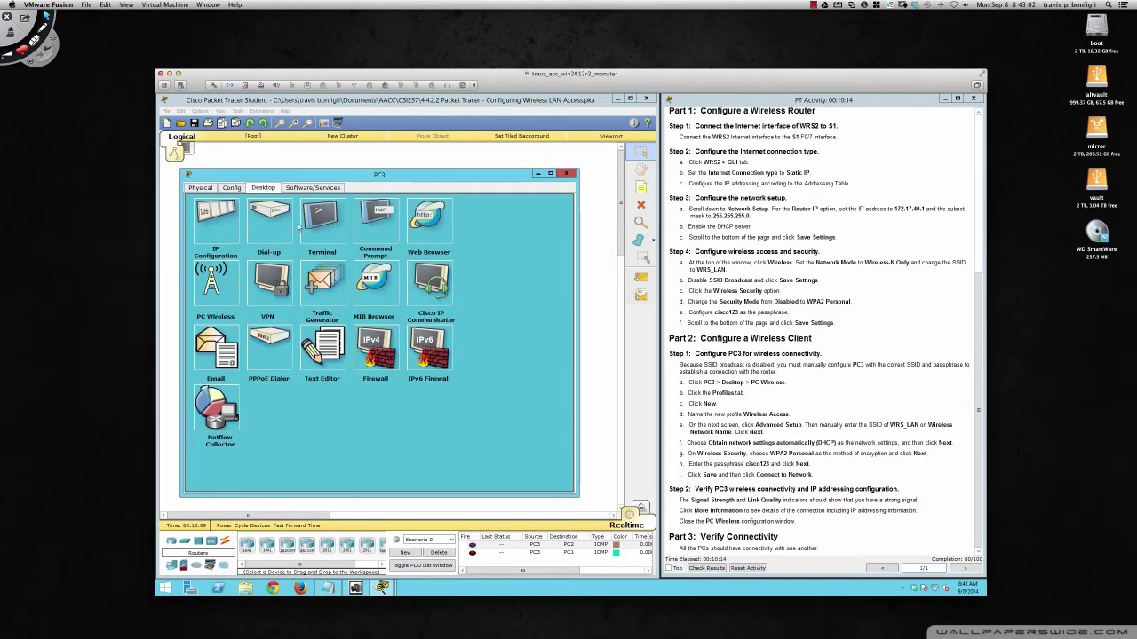
{"action": "left_click", "coordinate": [217, 228]}
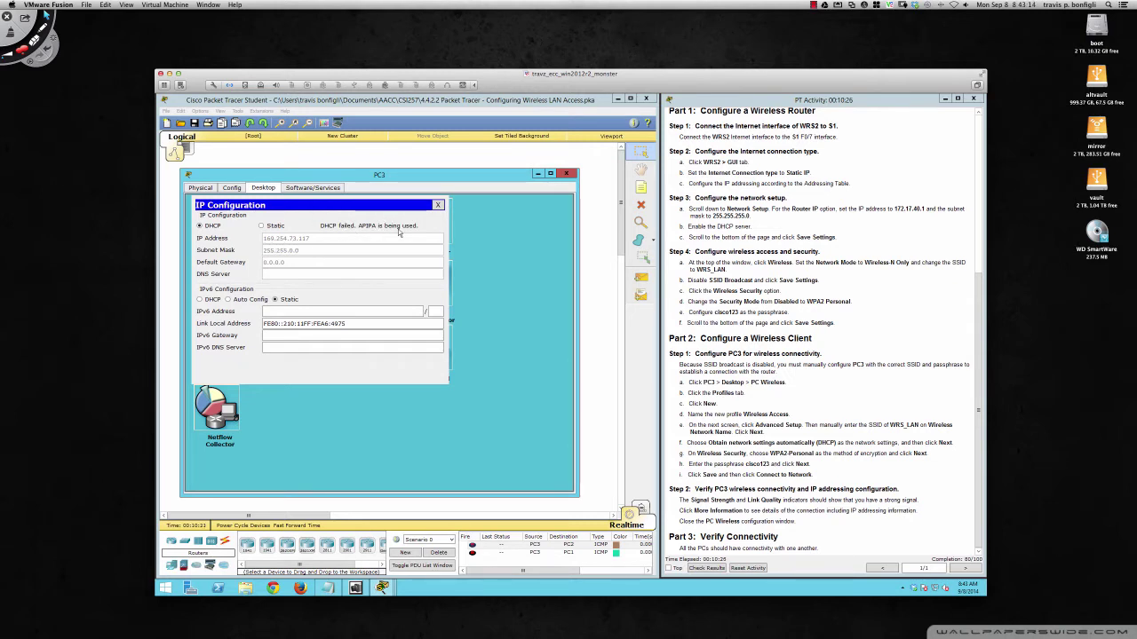
{"action": "left_click", "coordinate": [438, 205]}
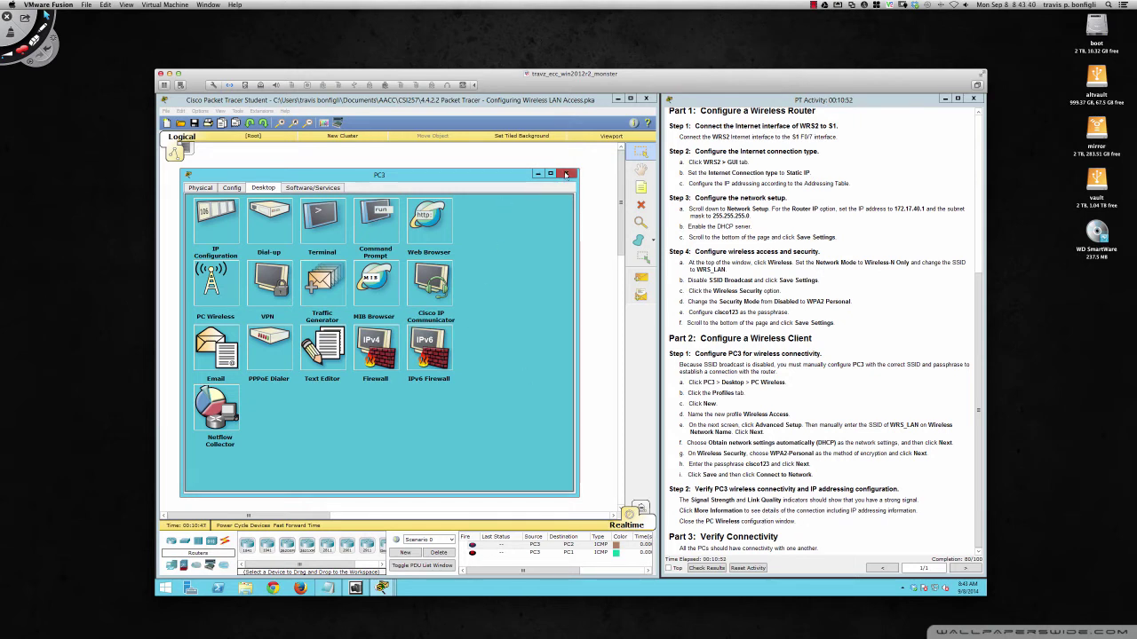
- Close PC3's window and check the activity results, which report Incomplete Feedback
{"action": "left_click", "coordinate": [566, 173]}
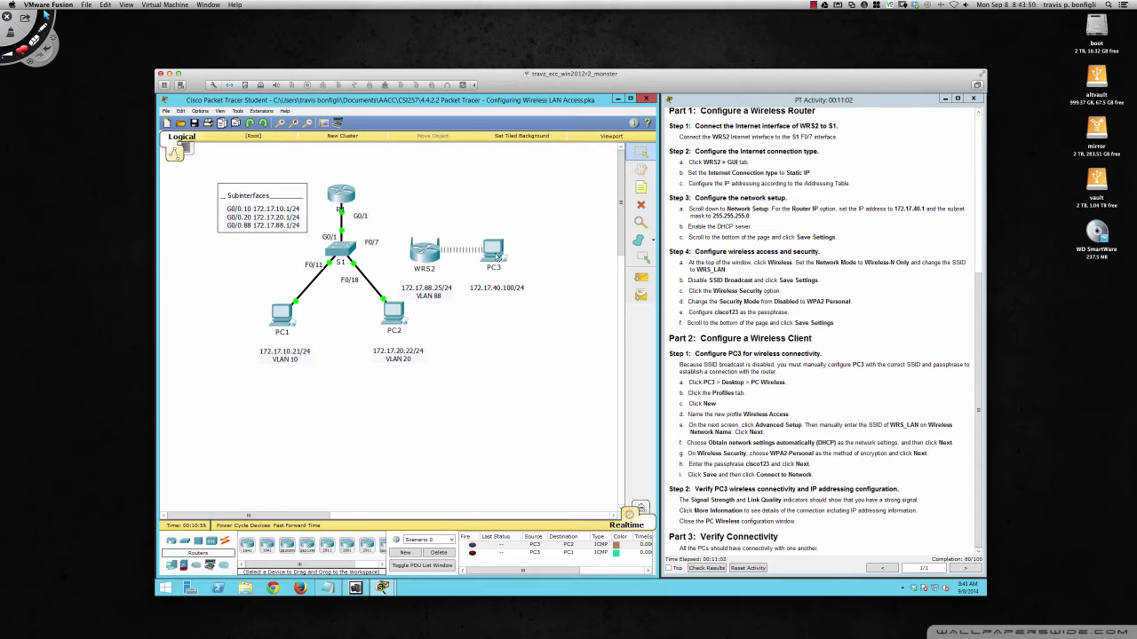
{"action": "scroll", "coordinate": [826, 391], "scroll_direction": "up", "scroll_amount": 1}
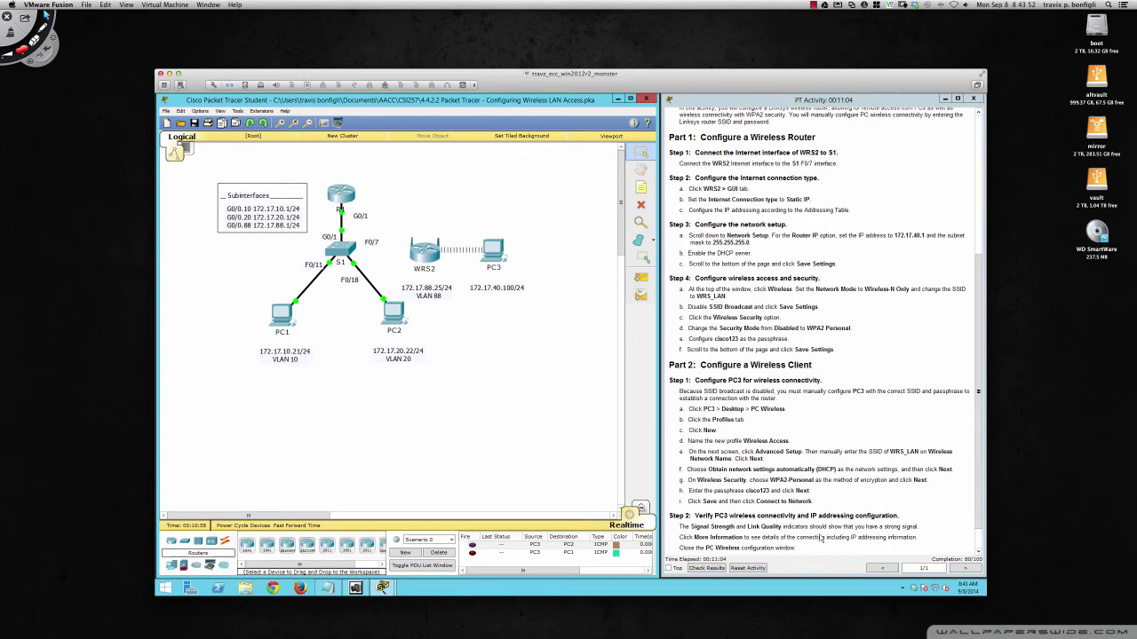
{"action": "scroll", "coordinate": [821, 538], "scroll_direction": "down", "scroll_amount": 1}
{"action": "left_click", "coordinate": [714, 569]}
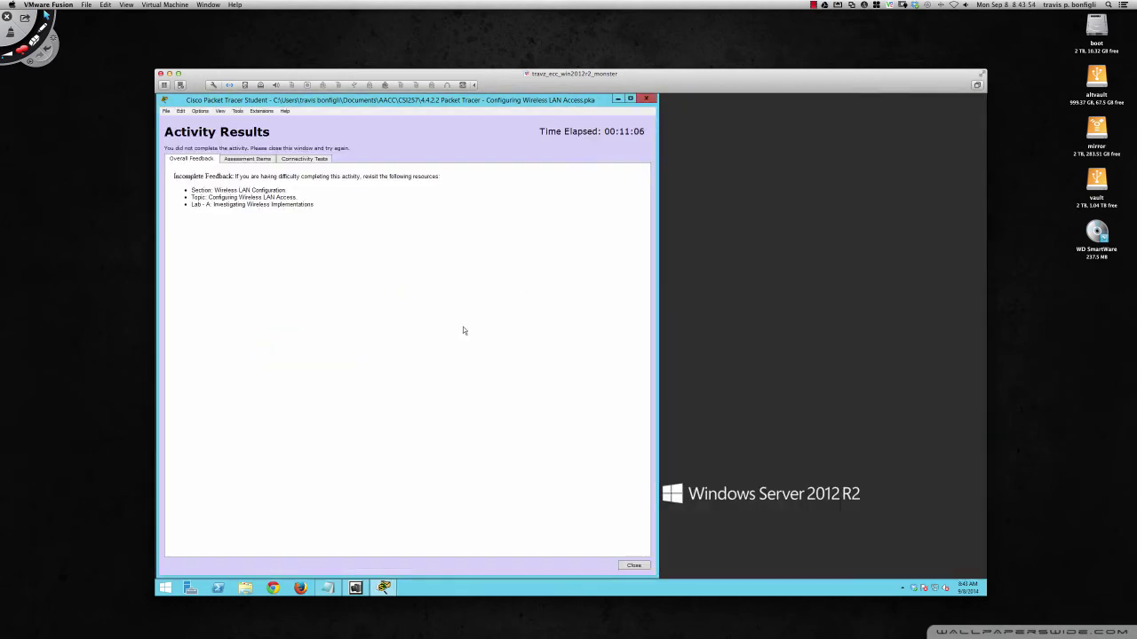
- Review the Assessment Items score of 80/100, then return to Overall Feedback
{"action": "left_click", "coordinate": [246, 159]}
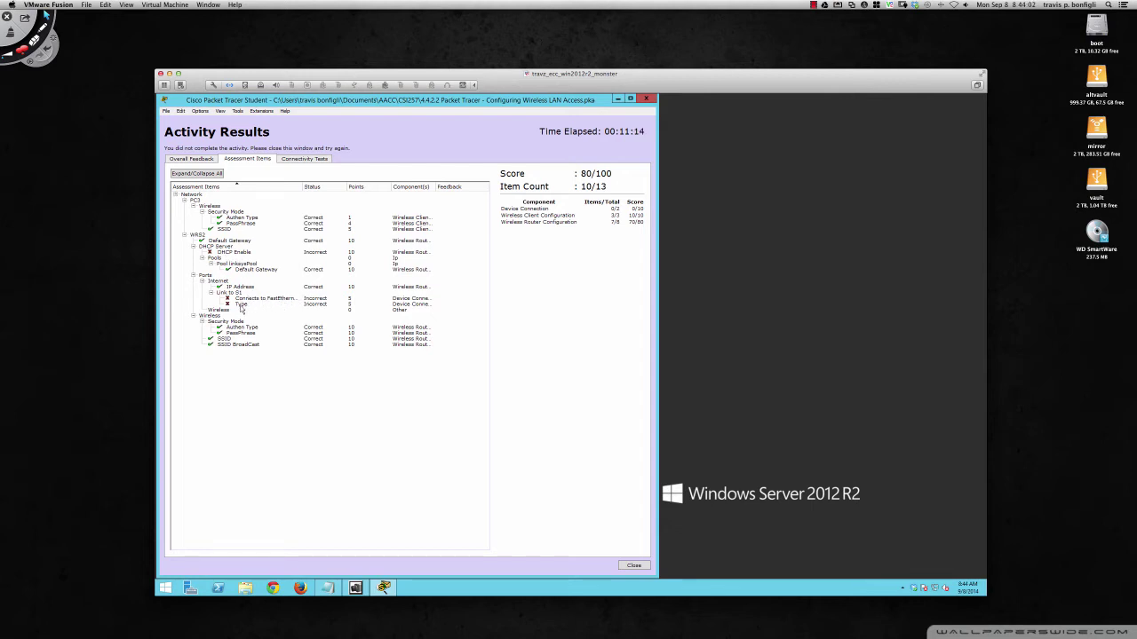
{"action": "left_click", "coordinate": [192, 159]}
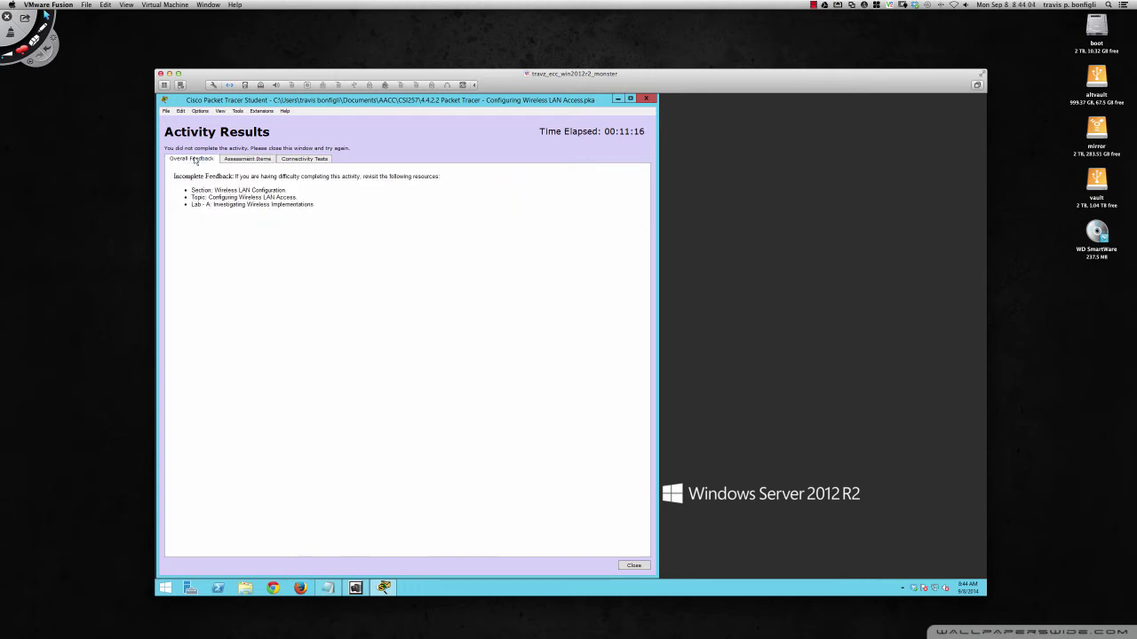
- Close the Activity Results and move the instructions aside to read the Step 1 cabling task
{"action": "left_click", "coordinate": [646, 99]}
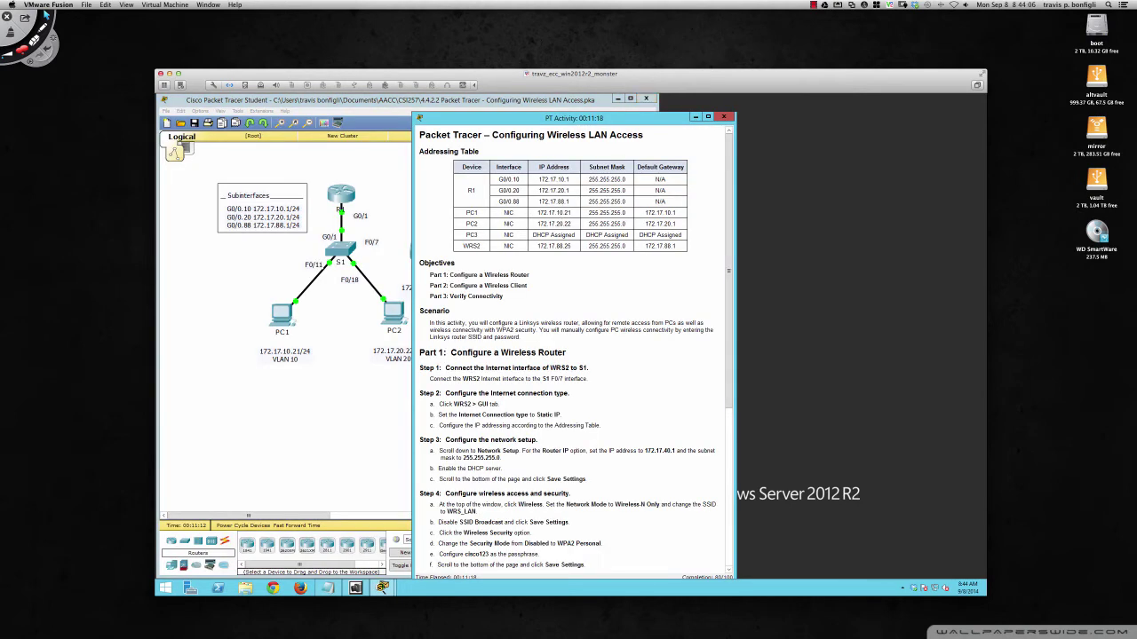
{"action": "left_click_drag", "start_coordinate": [477, 121], "coordinate": [726, 105]}
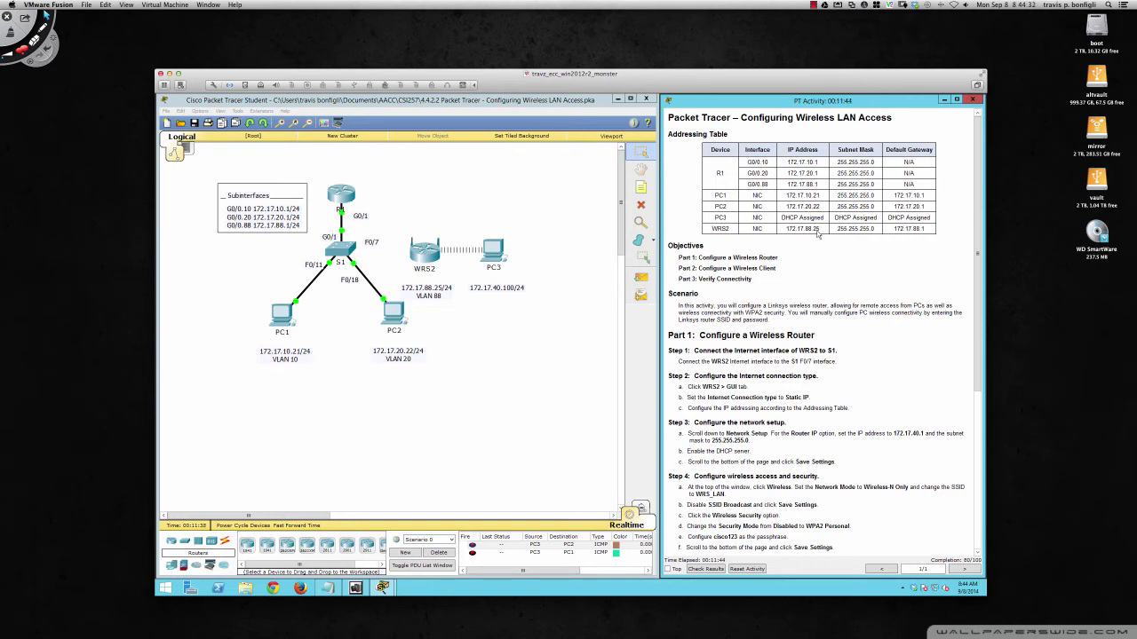
{"action": "scroll", "coordinate": [783, 291], "scroll_direction": "down", "scroll_amount": 3}
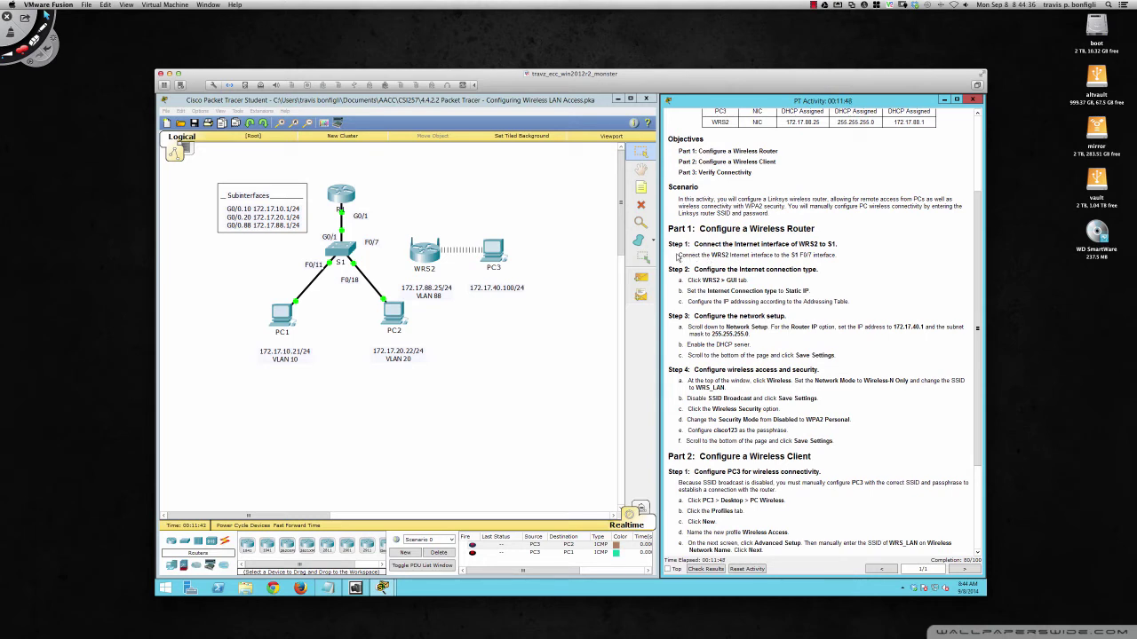
{"action": "left_click_drag", "start_coordinate": [668, 243], "coordinate": [844, 257]}
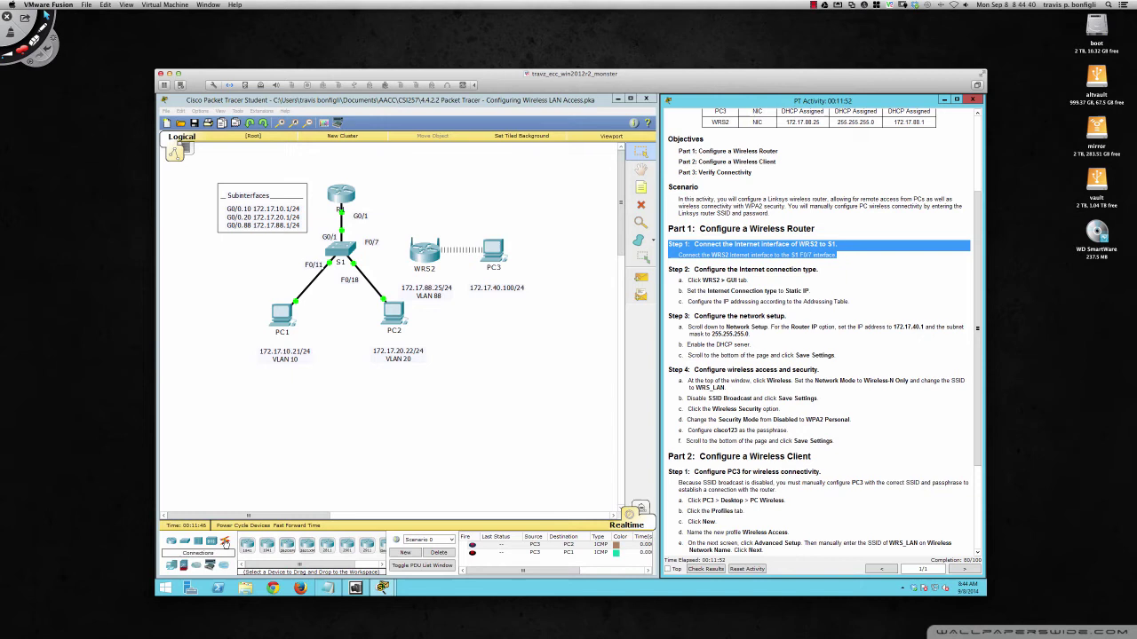
- Cable WRS2's Internet port to S1 FastEthernet0/7 with a copper straight-through cable
{"action": "left_click", "coordinate": [224, 542]}
{"action": "left_click", "coordinate": [284, 546]}
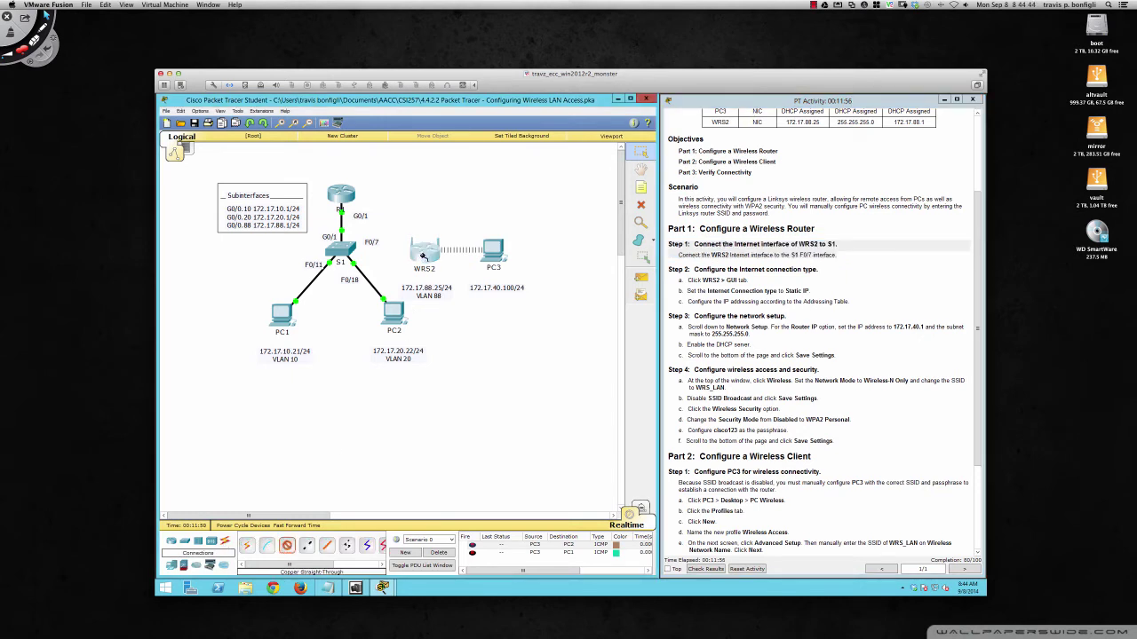
{"action": "left_click", "coordinate": [425, 255]}
{"action": "left_click", "coordinate": [435, 261]}
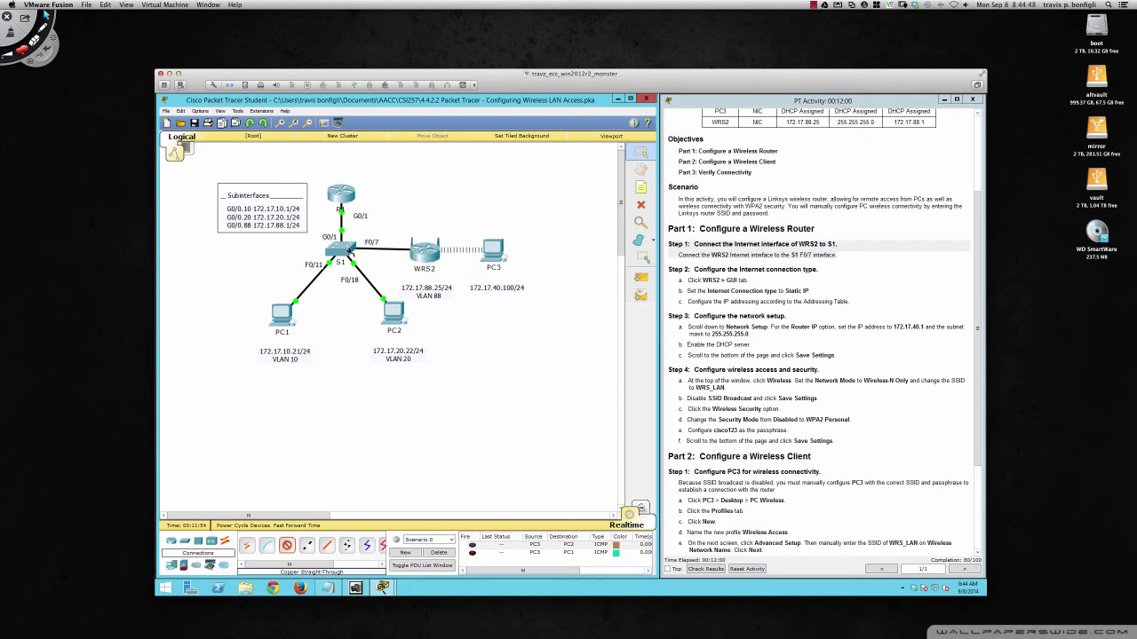
{"action": "left_click", "coordinate": [351, 253]}
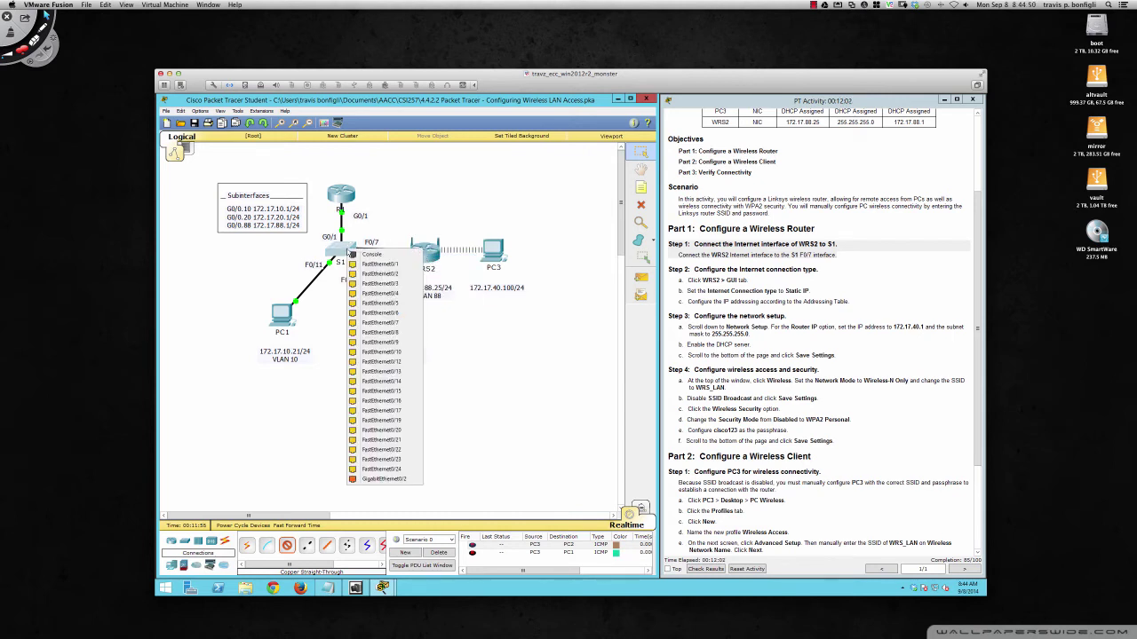
{"action": "left_click", "coordinate": [388, 322]}
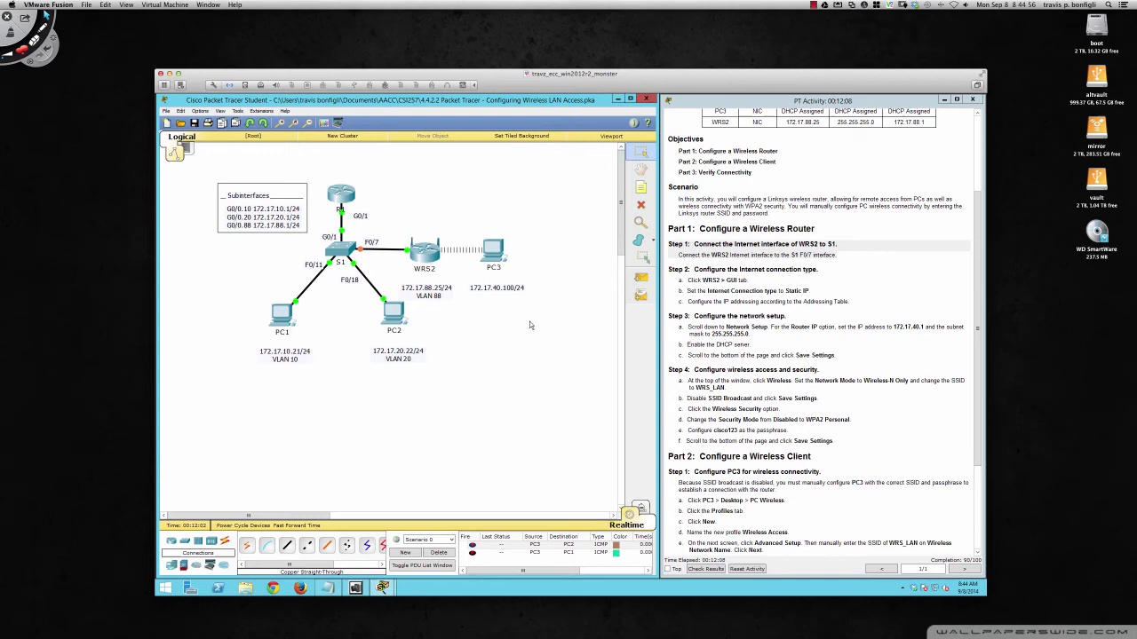
- Enable WRS2's DHCP server, leasing 172.17.40.100–149, and save the settings
{"action": "left_click", "coordinate": [426, 253]}
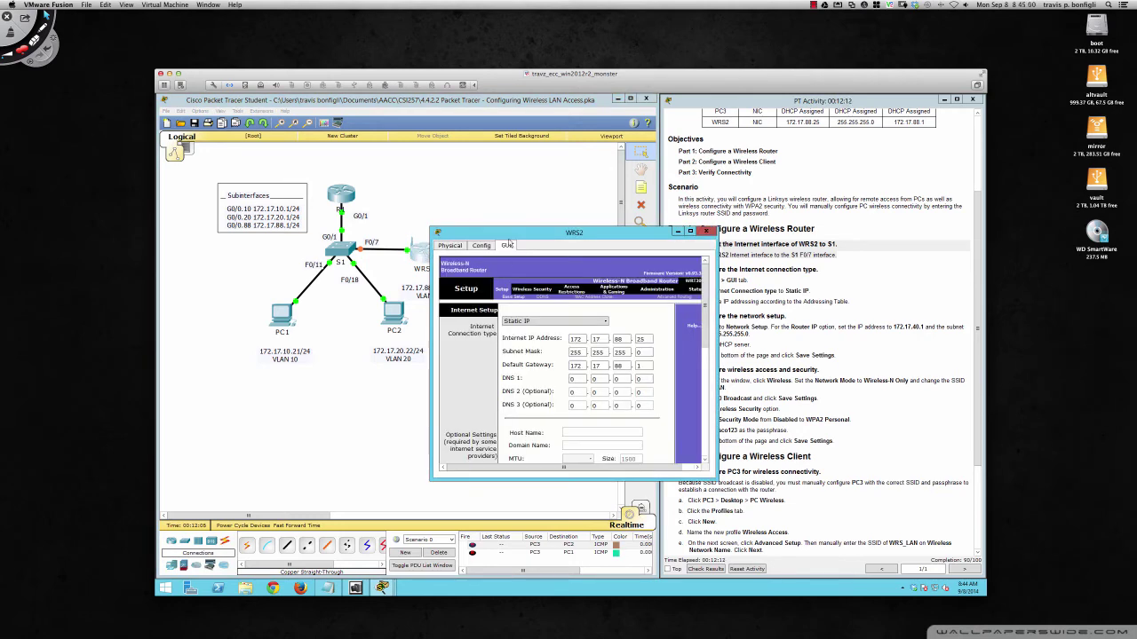
{"action": "left_click_drag", "start_coordinate": [504, 236], "coordinate": [433, 210]}
{"action": "left_click_drag", "start_coordinate": [560, 210], "coordinate": [378, 125]}
{"action": "left_click_drag", "start_coordinate": [462, 369], "coordinate": [642, 517]}
{"action": "scroll", "coordinate": [323, 435], "scroll_direction": "down", "scroll_amount": 3}
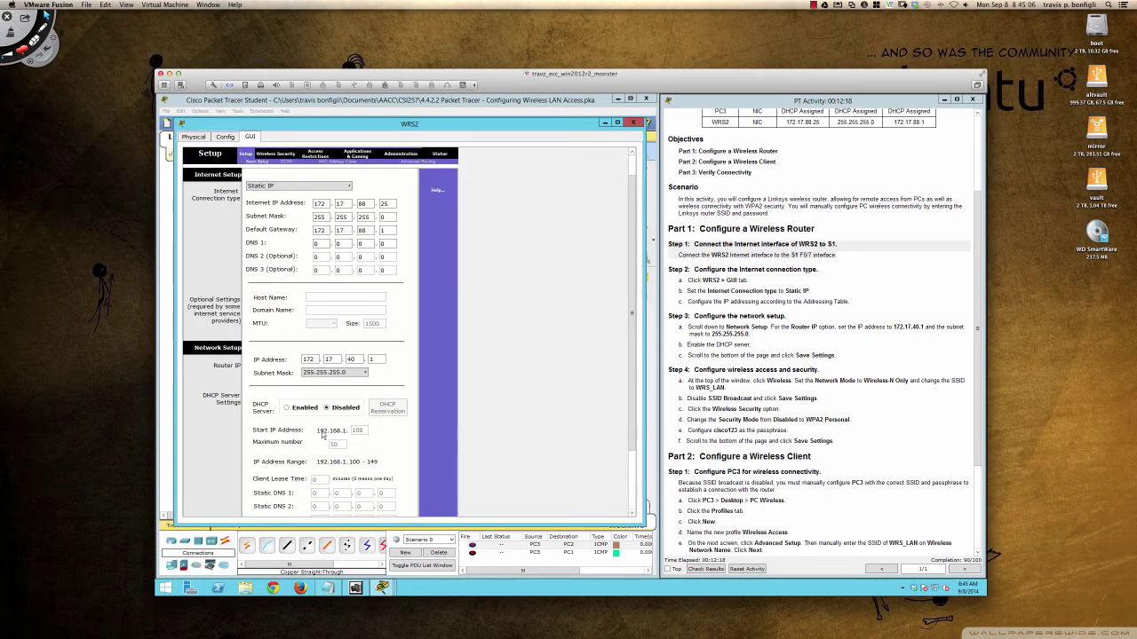
{"action": "scroll", "coordinate": [322, 435], "scroll_direction": "down", "scroll_amount": 1}
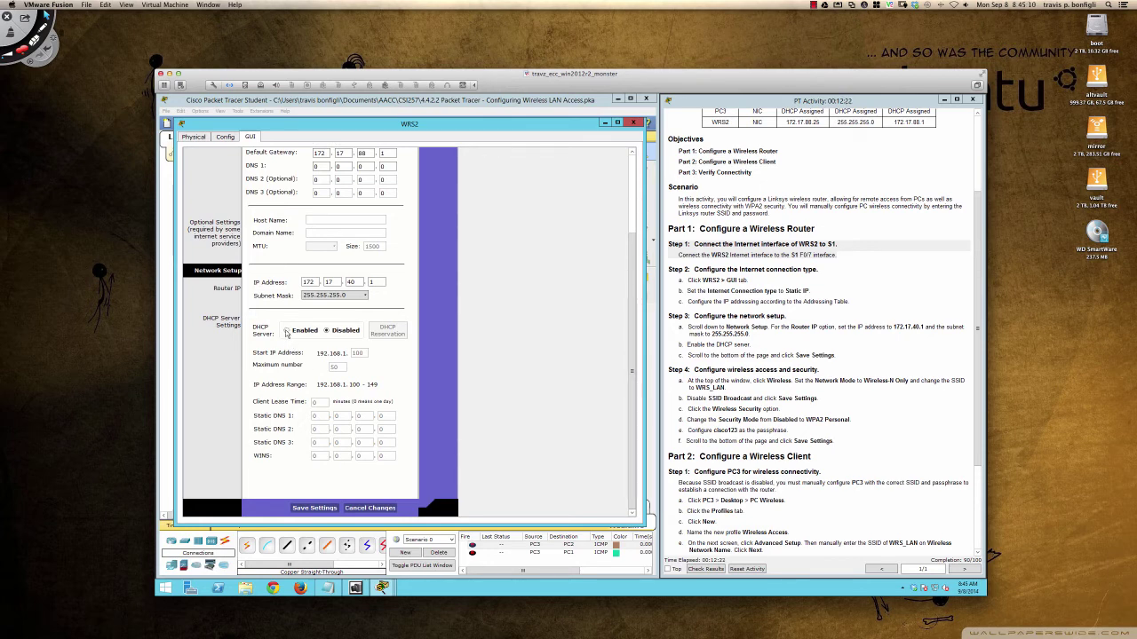
{"action": "left_click", "coordinate": [286, 331]}
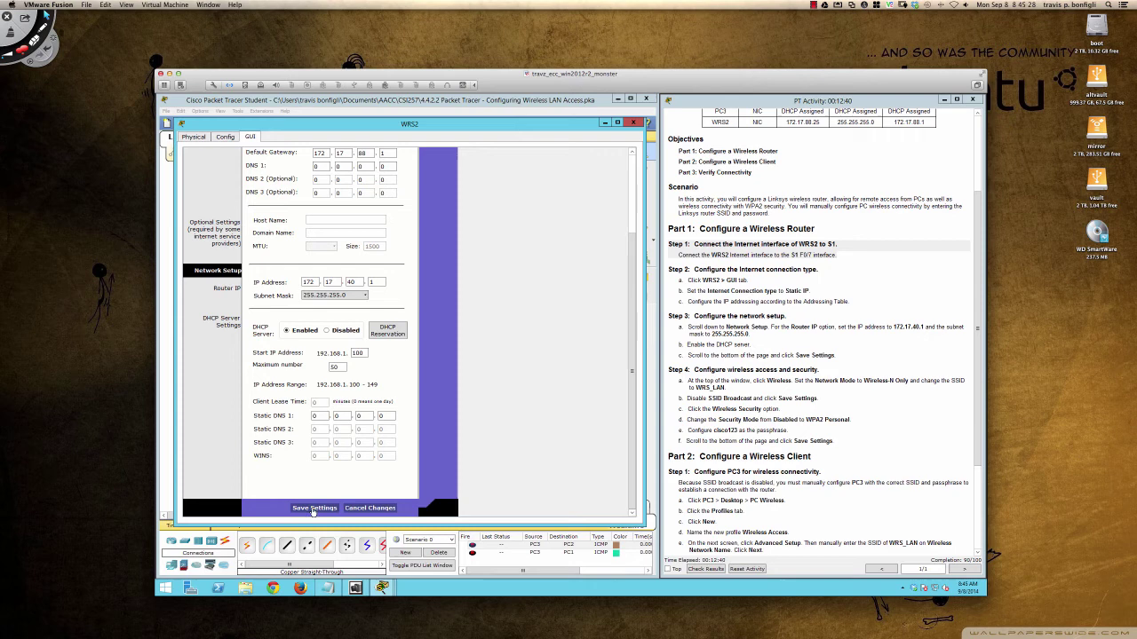
{"action": "left_click", "coordinate": [314, 509]}
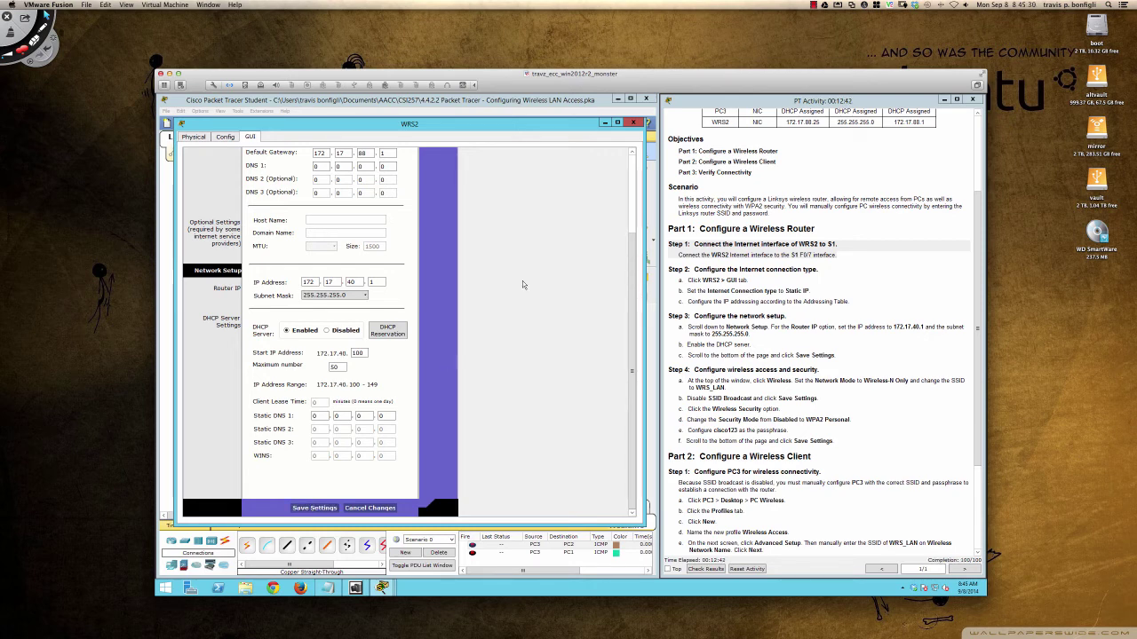
{"action": "left_click", "coordinate": [634, 123]}
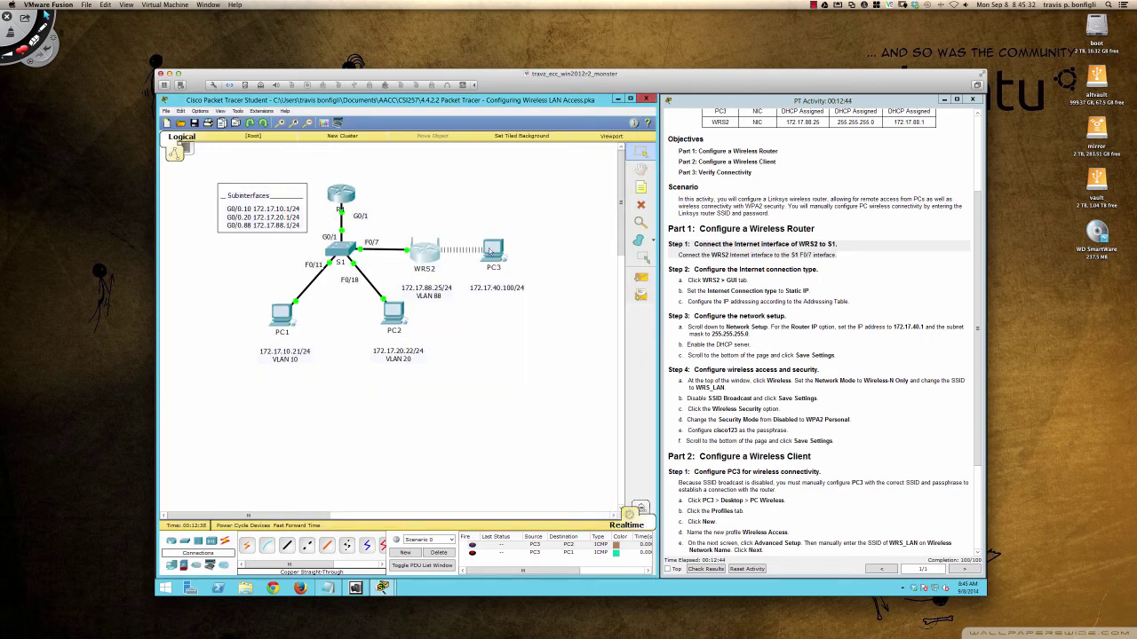
{"action": "left_click", "coordinate": [540, 254]}
{"action": "left_click_drag", "start_coordinate": [539, 234], "coordinate": [358, 238]}
{"action": "left_click", "coordinate": [302, 279]}
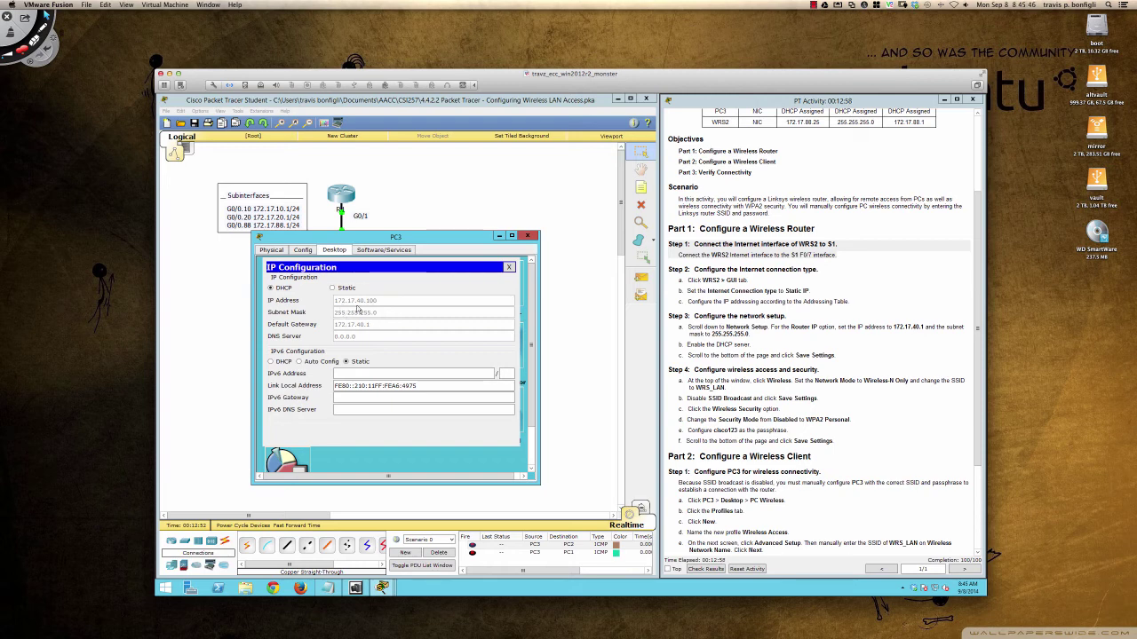
{"action": "left_click", "coordinate": [509, 268]}
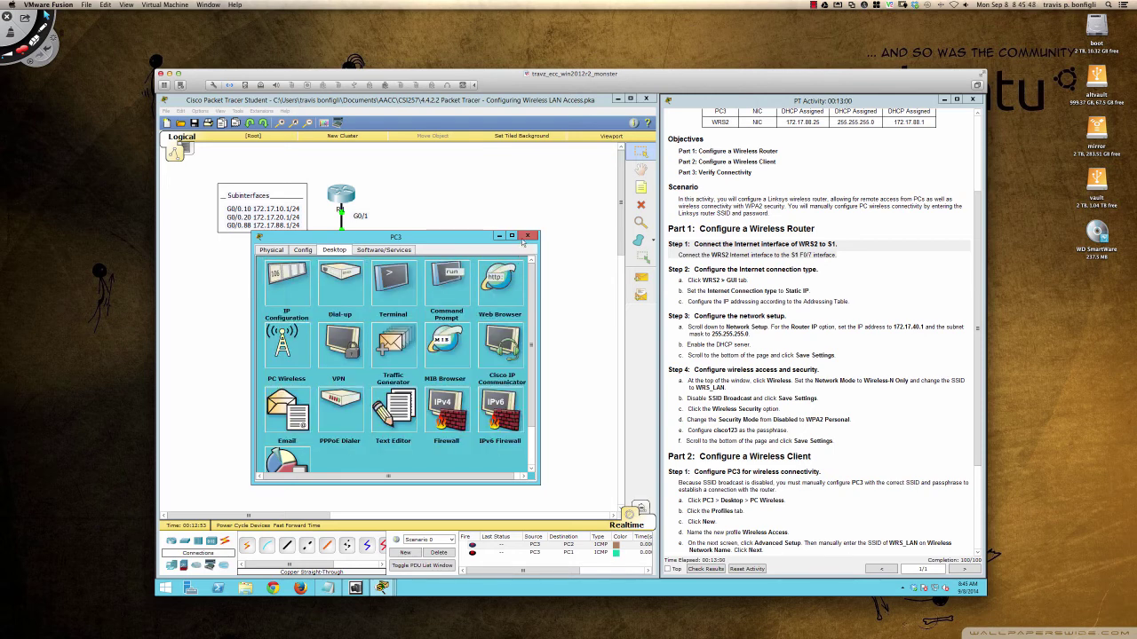
{"action": "left_click", "coordinate": [526, 236]}
{"action": "scroll", "coordinate": [745, 442], "scroll_direction": "down", "scroll_amount": 3}
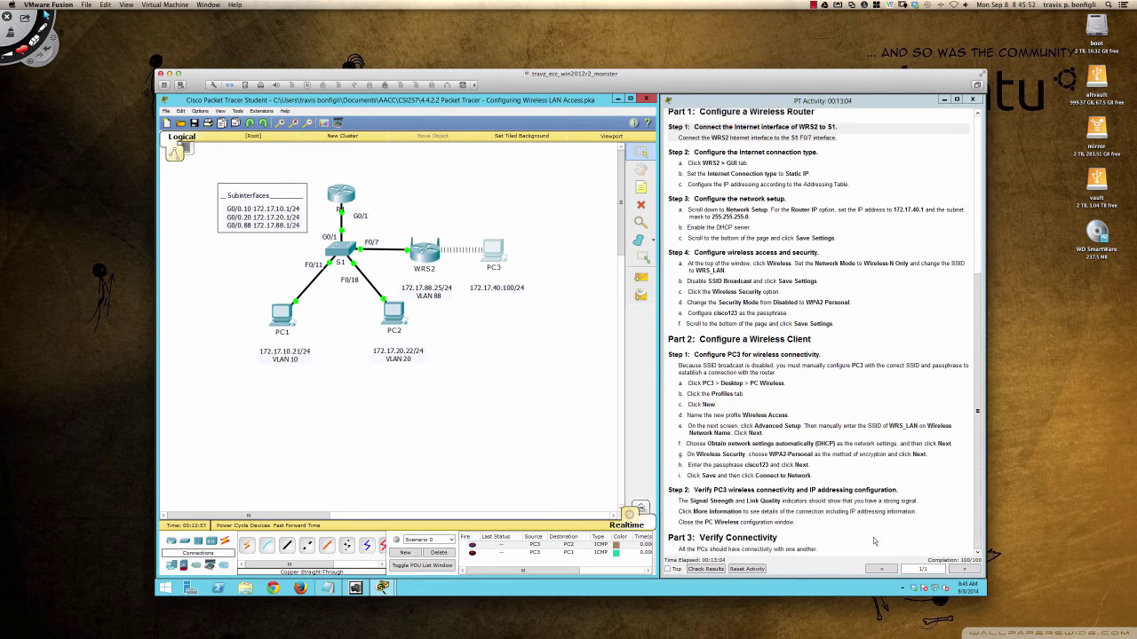
{"action": "left_click", "coordinate": [434, 259]}
{"action": "scroll", "coordinate": [543, 369], "scroll_direction": "down", "scroll_amount": 5}
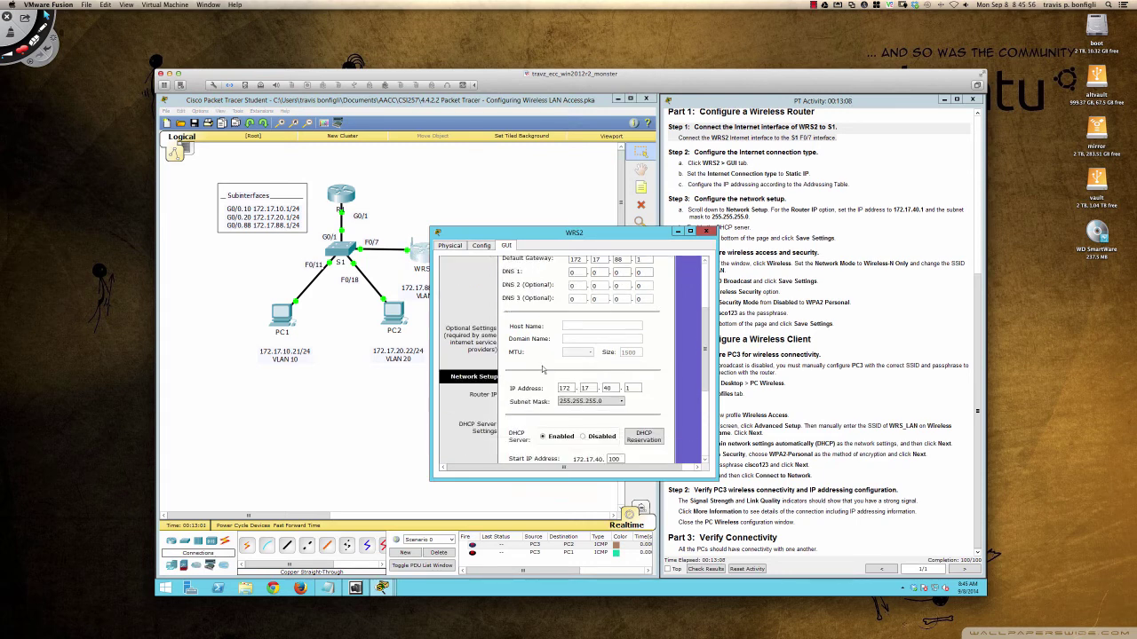
{"action": "scroll", "coordinate": [544, 369], "scroll_direction": "down", "scroll_amount": 3}
{"action": "scroll", "coordinate": [543, 370], "scroll_direction": "down", "scroll_amount": 1}
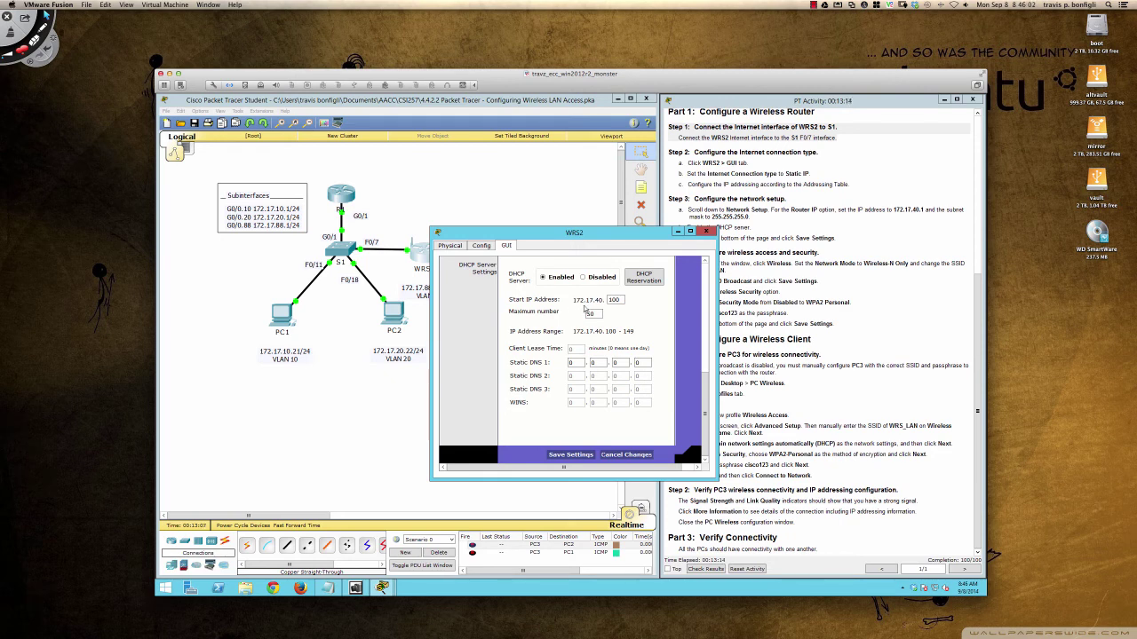
{"action": "left_click", "coordinate": [562, 280]}
{"action": "scroll", "coordinate": [565, 373], "scroll_direction": "up", "scroll_amount": 3}
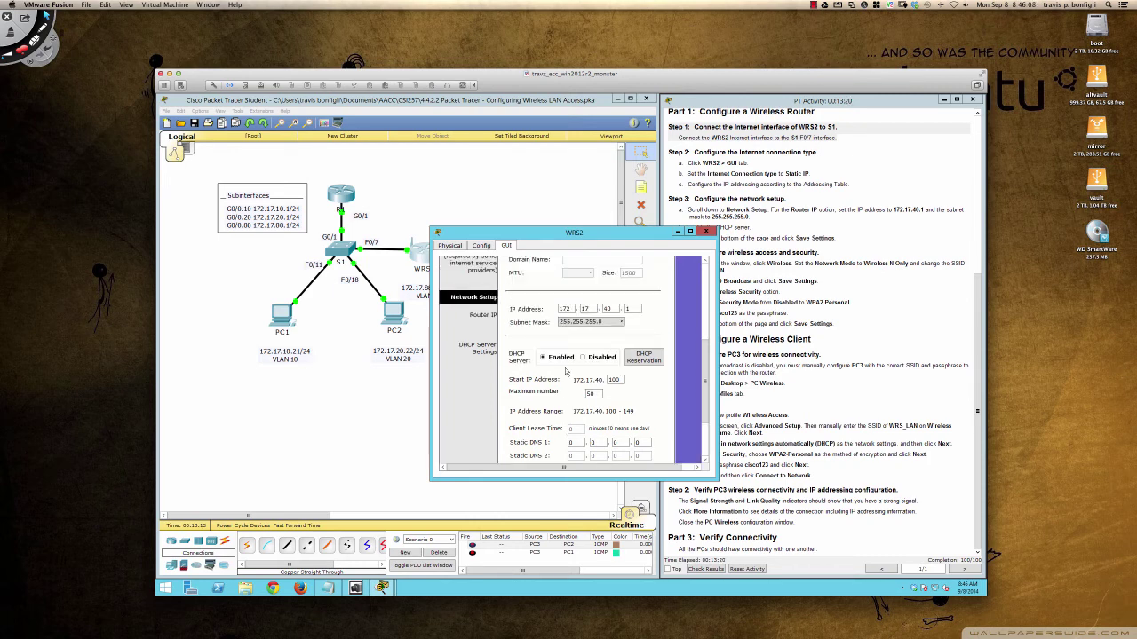
{"action": "scroll", "coordinate": [565, 373], "scroll_direction": "down", "scroll_amount": 3}
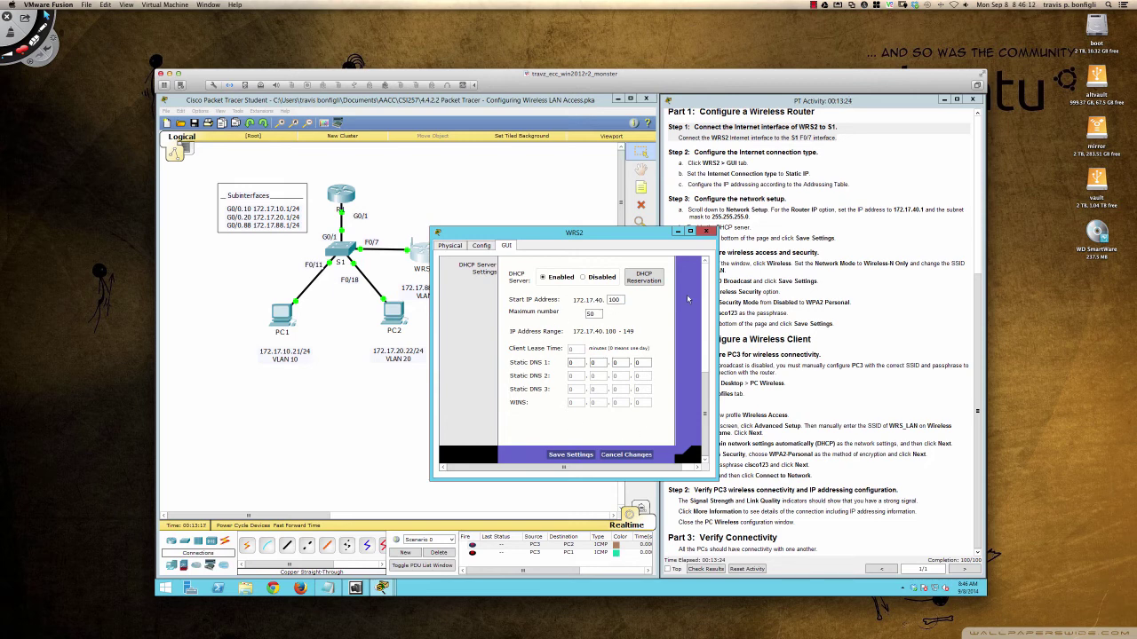
{"action": "left_click", "coordinate": [708, 232]}
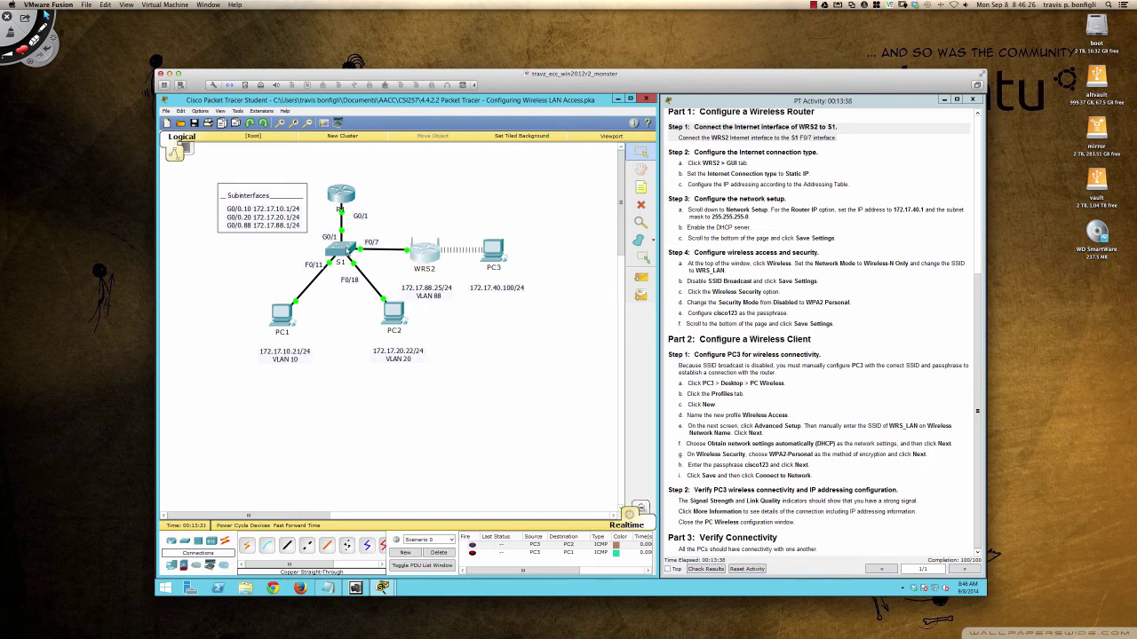
- From PC3's command prompt, ping PC2 at 172.17.20.22 twice, getting 4 of 4 replies
{"action": "scroll", "coordinate": [764, 376], "scroll_direction": "up", "scroll_amount": 5}
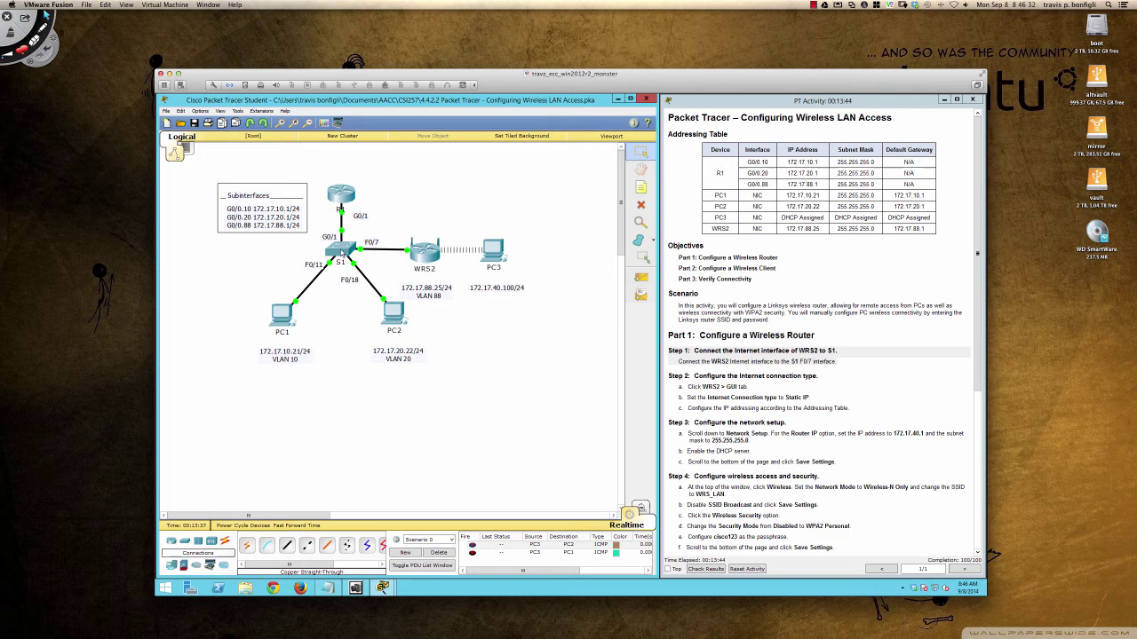
{"action": "left_click", "coordinate": [491, 252]}
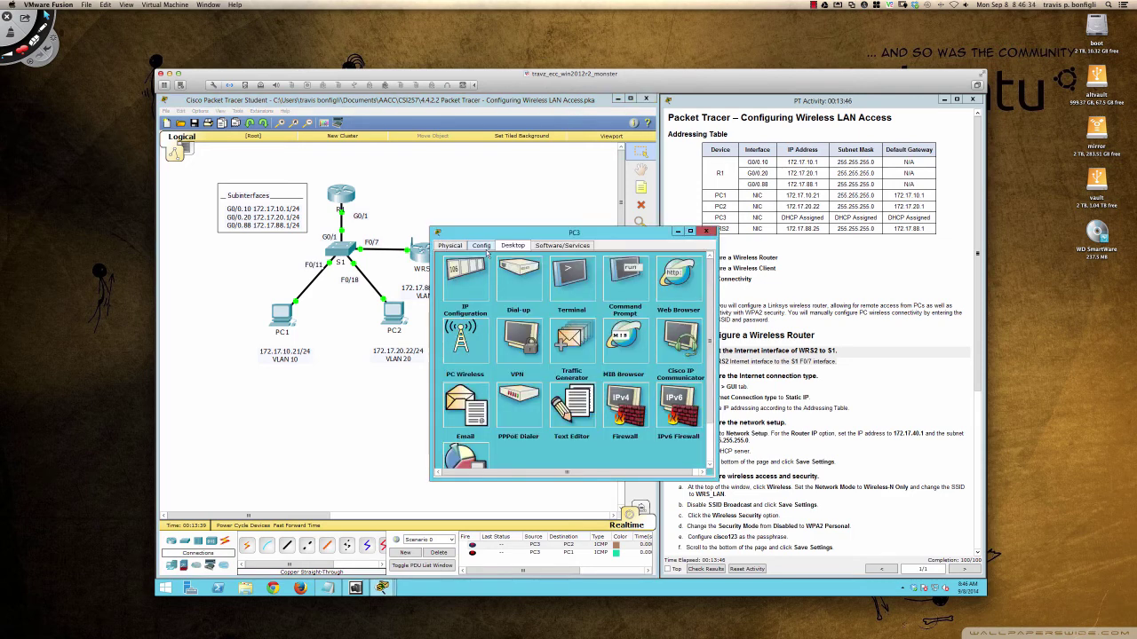
{"action": "left_click", "coordinate": [612, 277]}
{"action": "type", "text": "ping 172"}
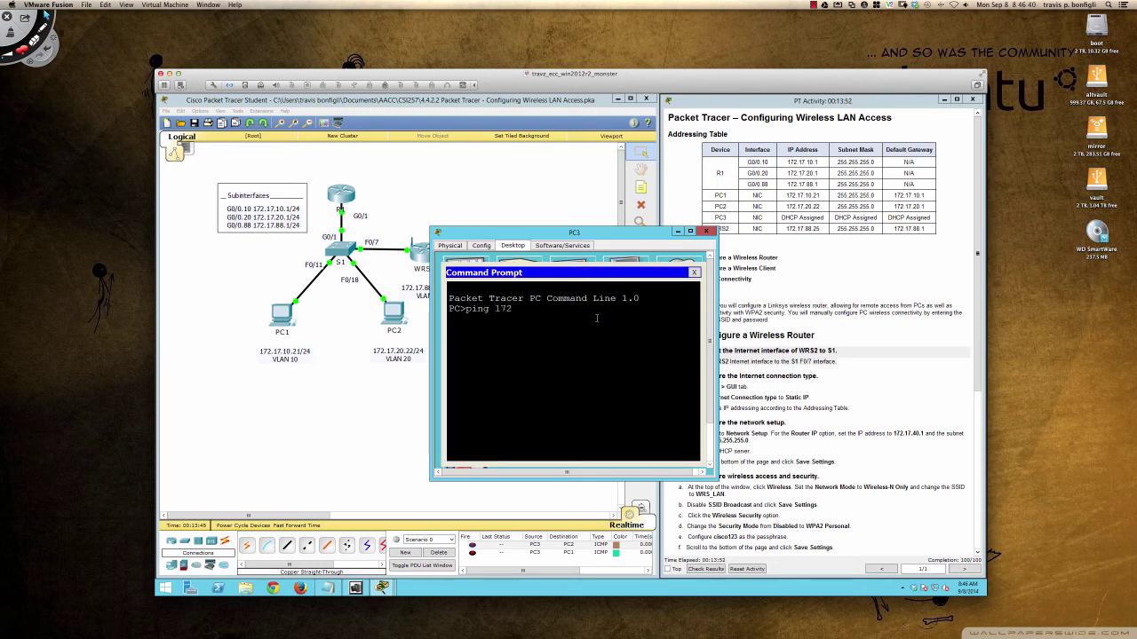
{"action": "type", "text": ".17.20.22"}
{"action": "key", "text": "Return"}
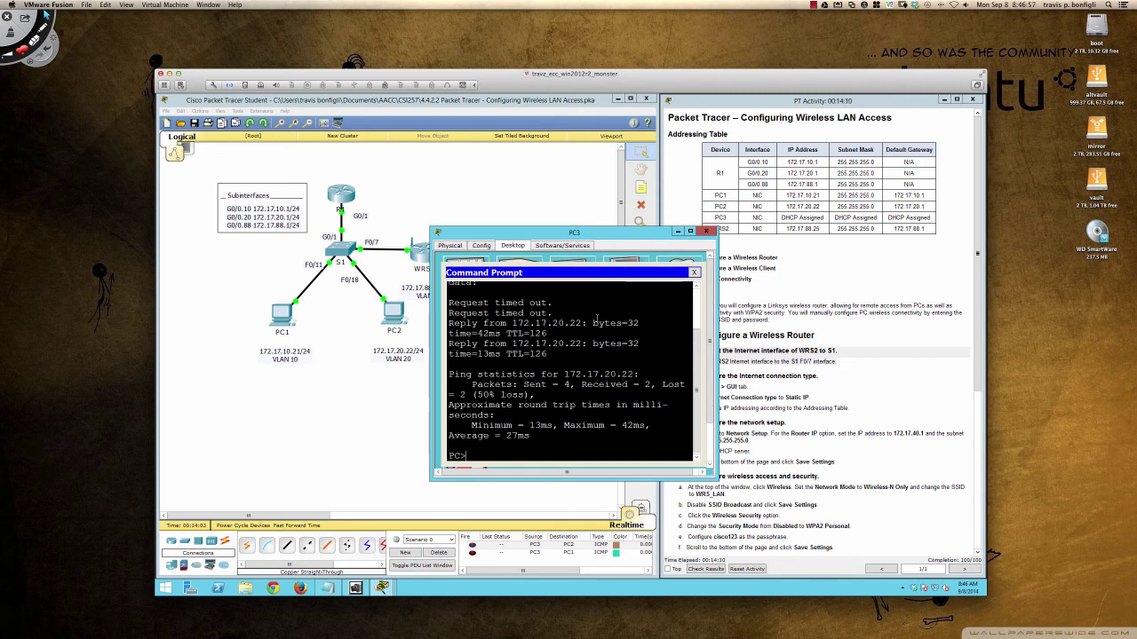
{"action": "type", "text": "ping 172.17.20.22"}
{"action": "key", "text": "Return"}
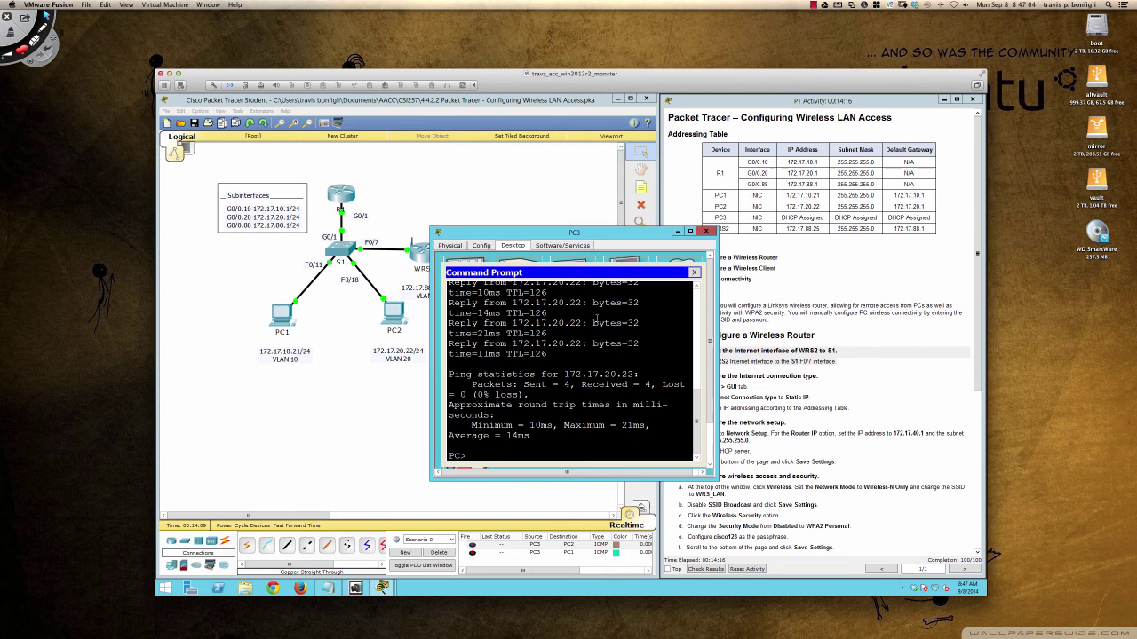
{"action": "key", "text": "Return"}
{"action": "key", "text": "Return"}
{"action": "key", "text": "Return"}
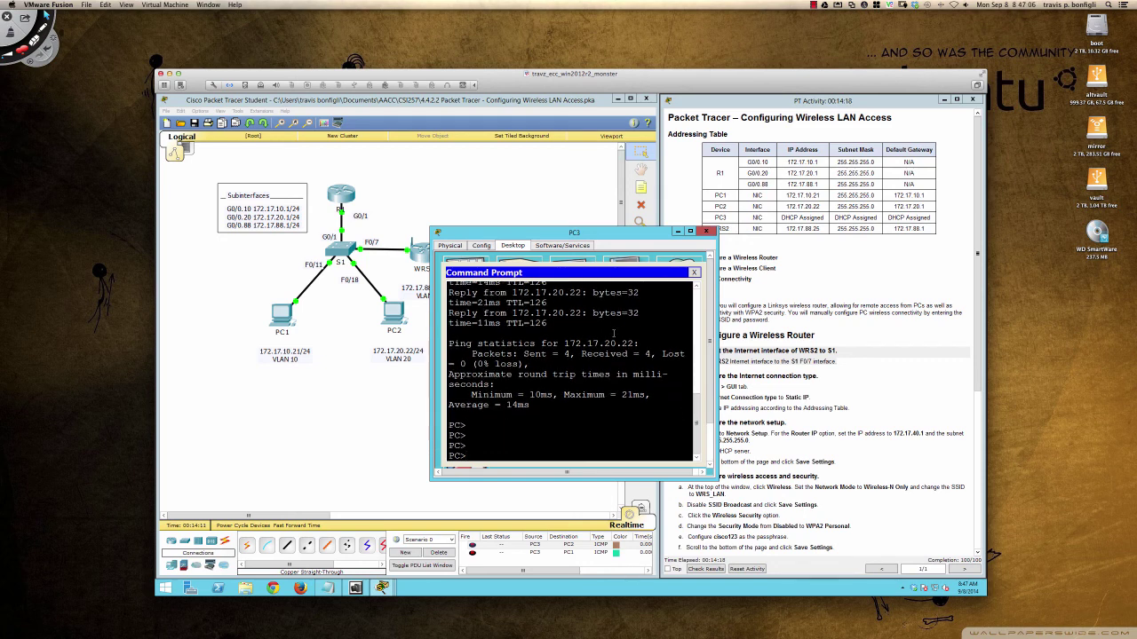
- Ping 172.17.20.21, then edit the command to ping PC1 at 172.17.10.21, getting 3 of 4 replies
{"action": "type", "text": "ping 172.17.20.22"}
{"action": "key", "text": "Return"}
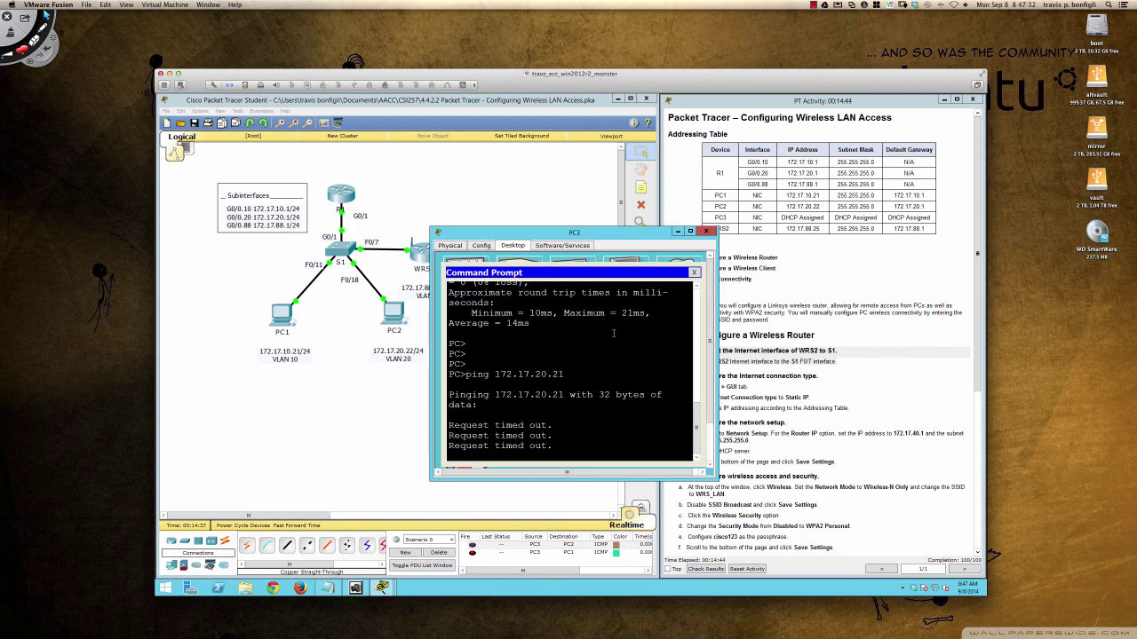
{"action": "key", "text": "Up"}
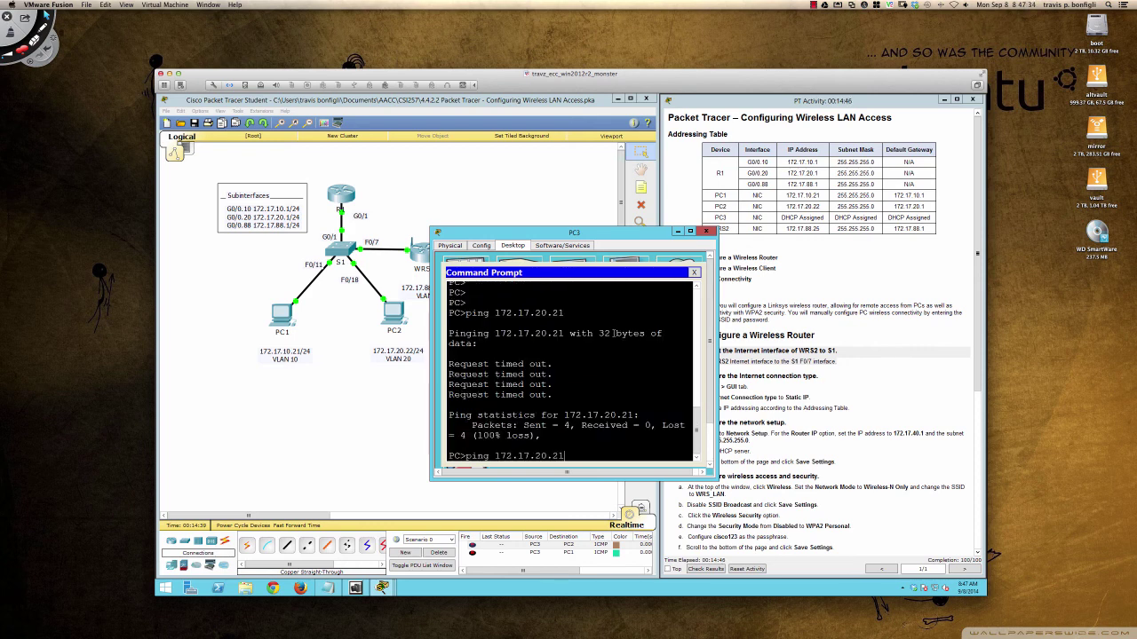
{"action": "key", "text": "BackSpace"}
{"action": "key", "text": "BackSpace"}
{"action": "key", "text": "BackSpace"}
{"action": "key", "text": "BackSpace"}
{"action": "key", "text": "BackSpace"}
{"action": "type", "text": "10.21"}
{"action": "key", "text": "Return"}
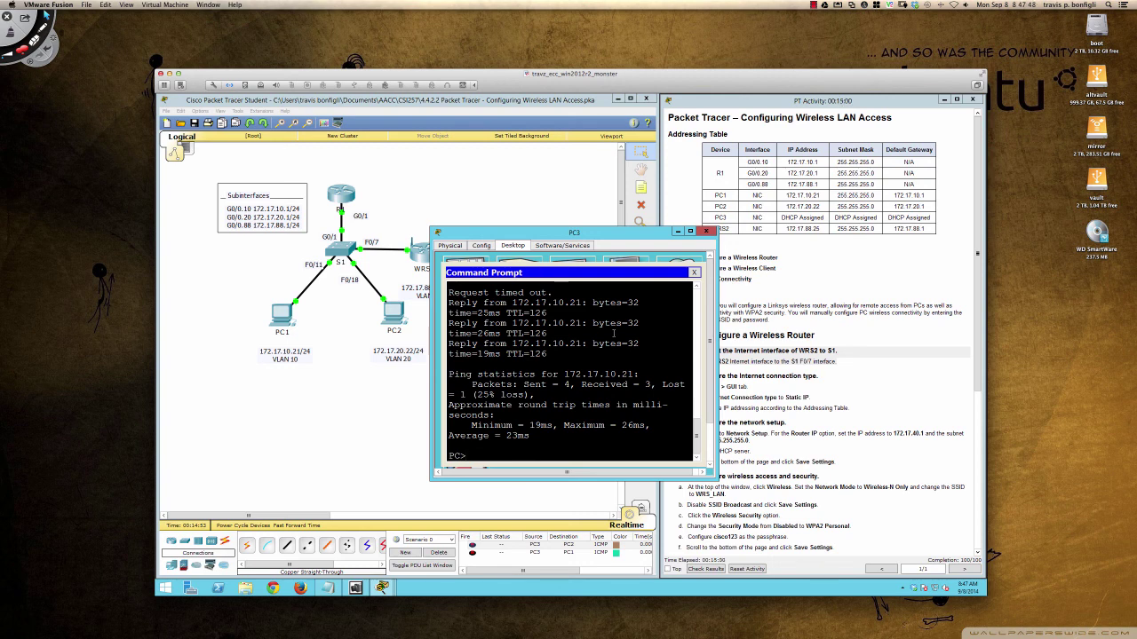
- Close PC3's window to return to the topology at 100/100 completion
{"action": "left_click", "coordinate": [707, 232]}
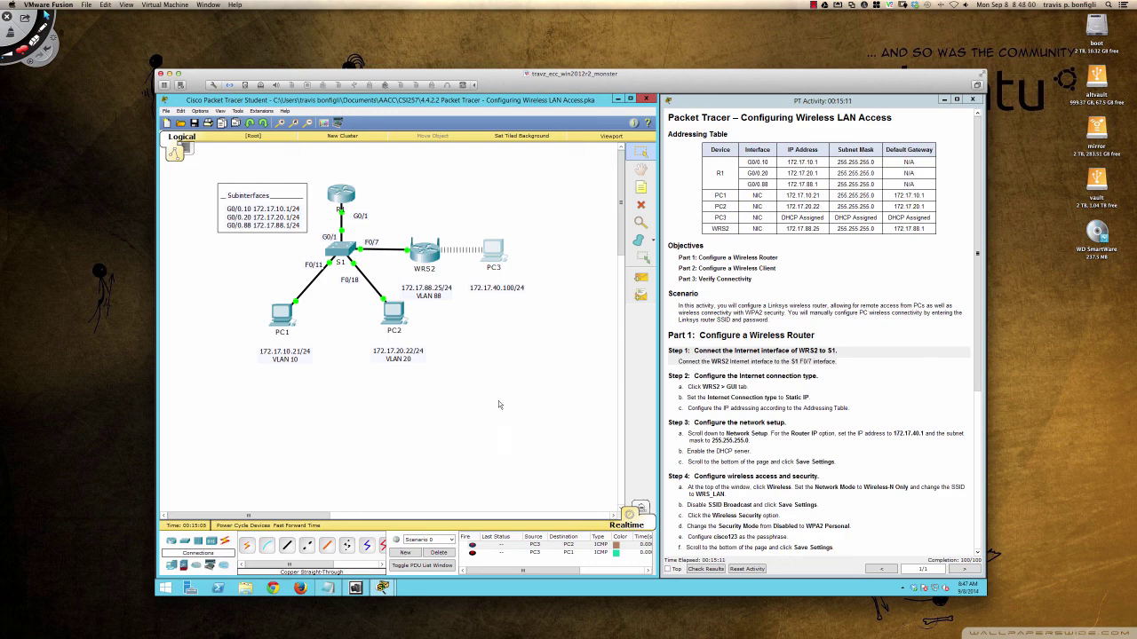
{"action": "left_click_drag", "start_coordinate": [788, 79], "coordinate": [788, 74]}
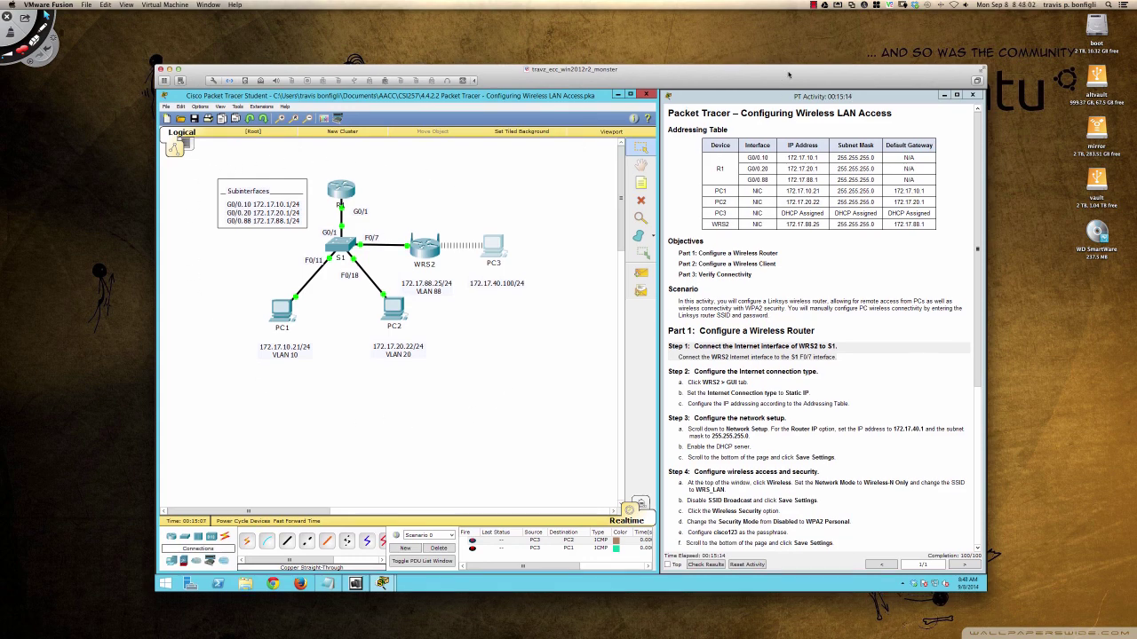
{"action": "left_click", "coordinate": [813, 5]}
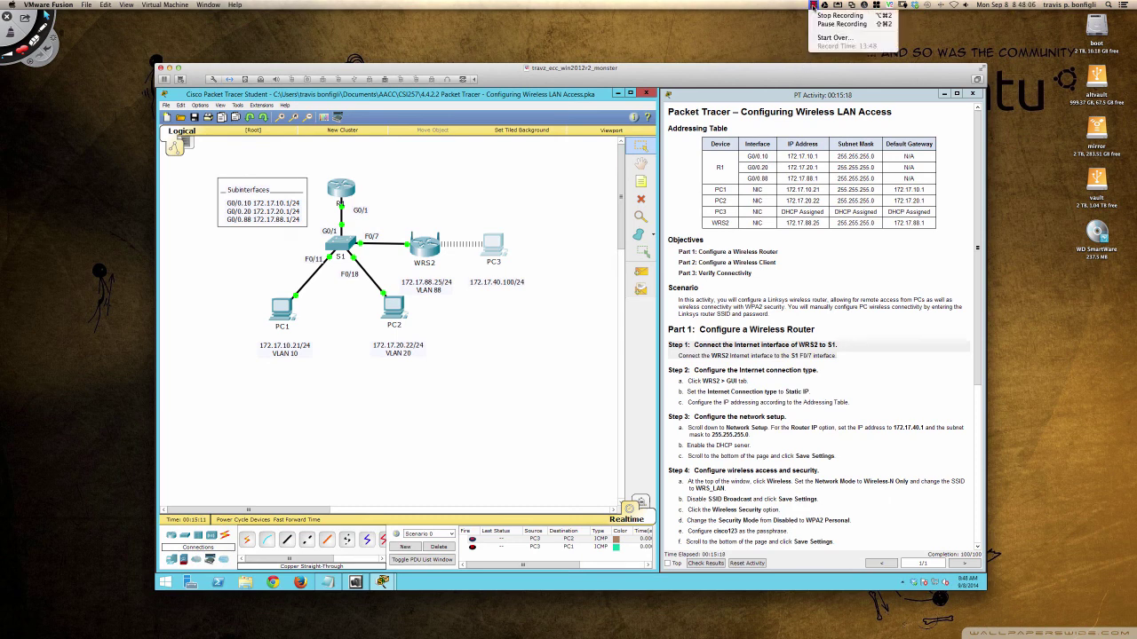